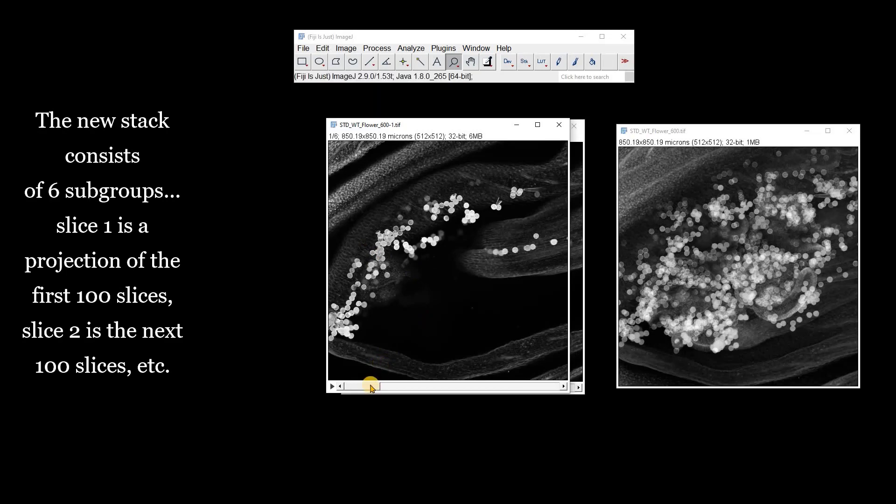
# Step: Browse the six-slice grouped projection stack and create a Standard Deviation Z projection of slices 1 to 6
pyautogui.moveTo(371, 388); pyautogui.dragTo(584, 422)
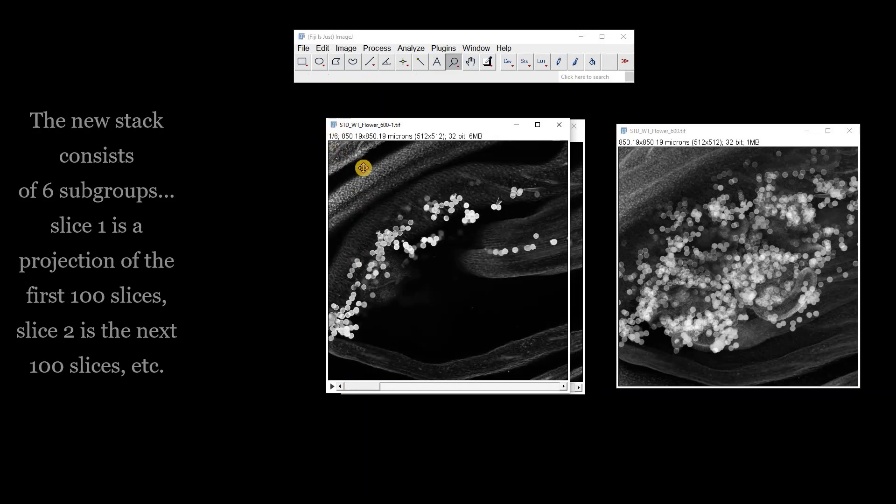
pyautogui.click(338, 45)
pyautogui.moveTo(356, 134)
pyautogui.click(480, 231)
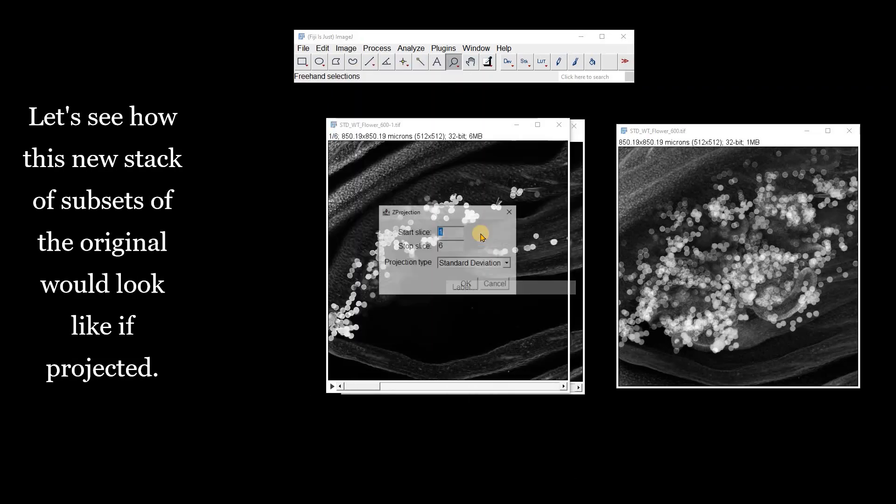
pyautogui.click(464, 283)
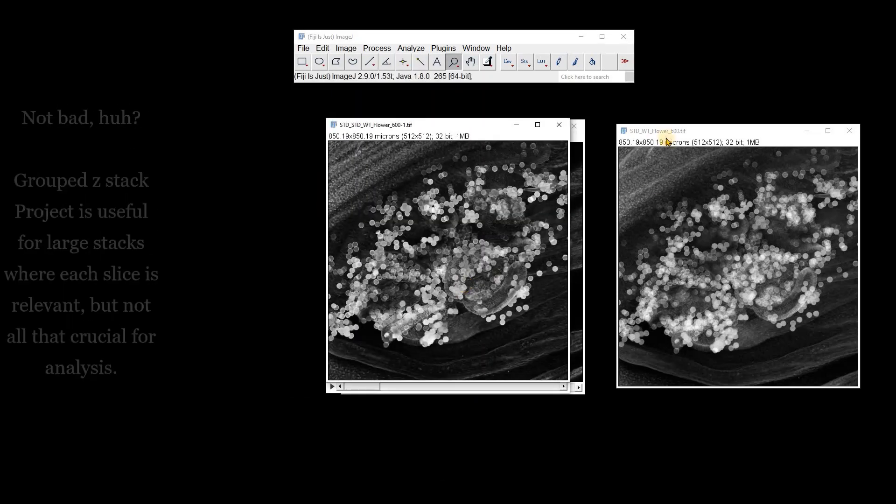
# Step: Place the full-stack projection beside the grouped projection for comparison, and close all projection images, leaving the original stack open
pyautogui.moveTo(666, 139); pyautogui.dragTo(621, 133)
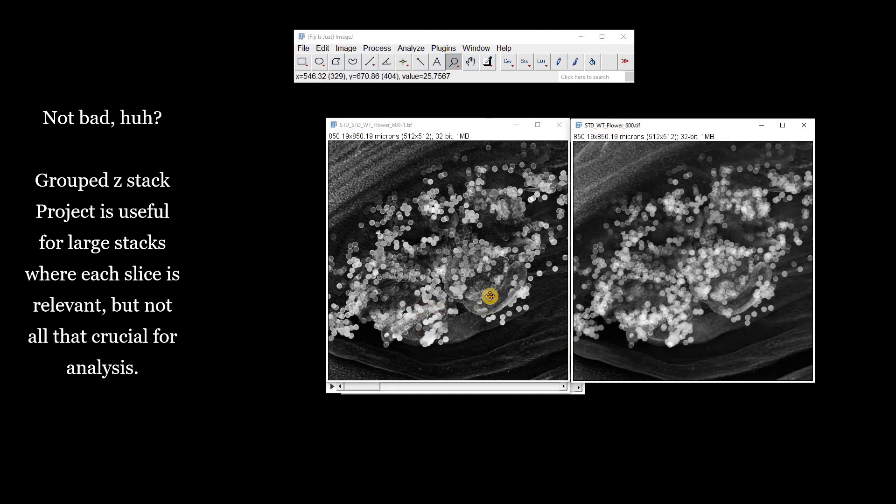
pyautogui.click(803, 125)
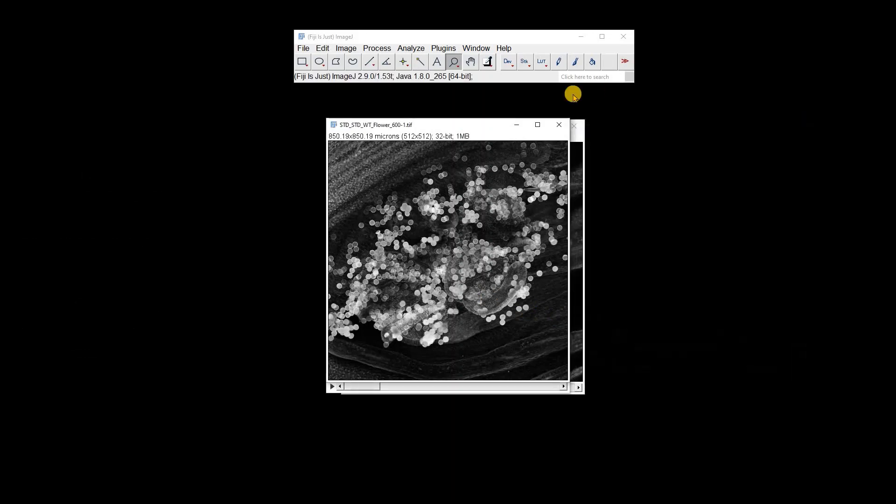
pyautogui.click(558, 126)
pyautogui.click(559, 127)
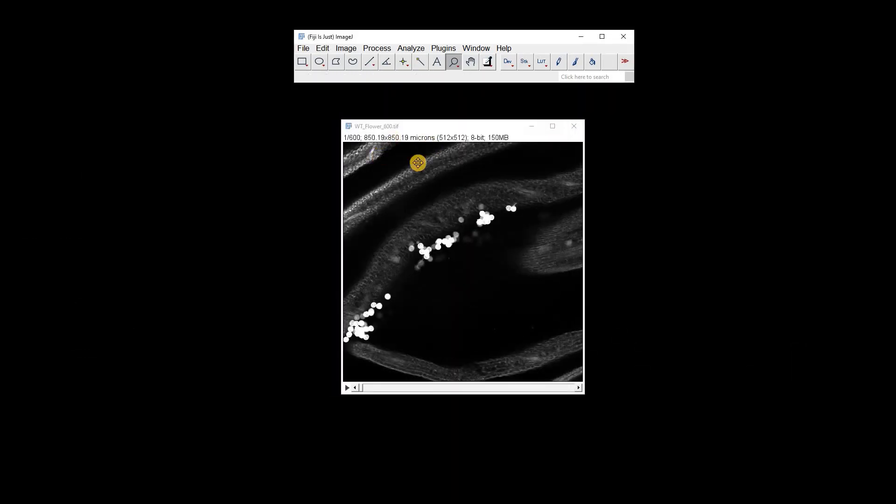
# Step: Split the WT_Flower_600.tif stack into 6 substacks with Stack Splitter
pyautogui.click(348, 51)
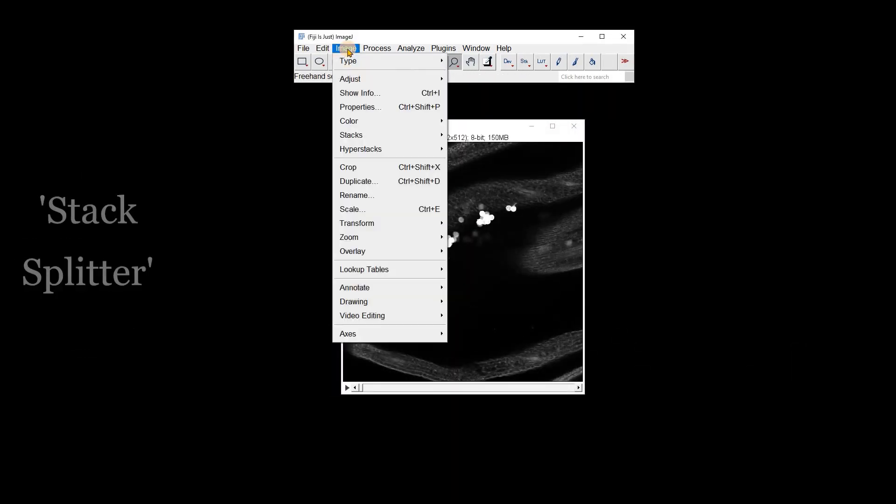
pyautogui.moveTo(355, 136)
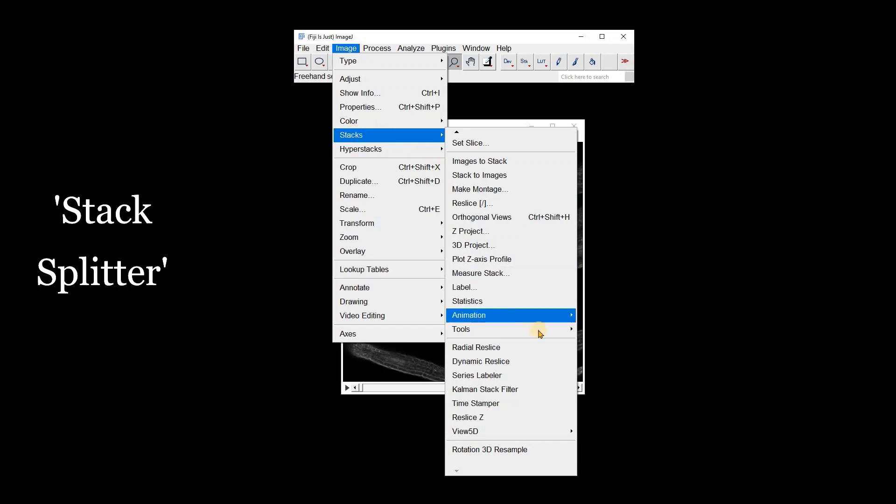
pyautogui.moveTo(541, 333)
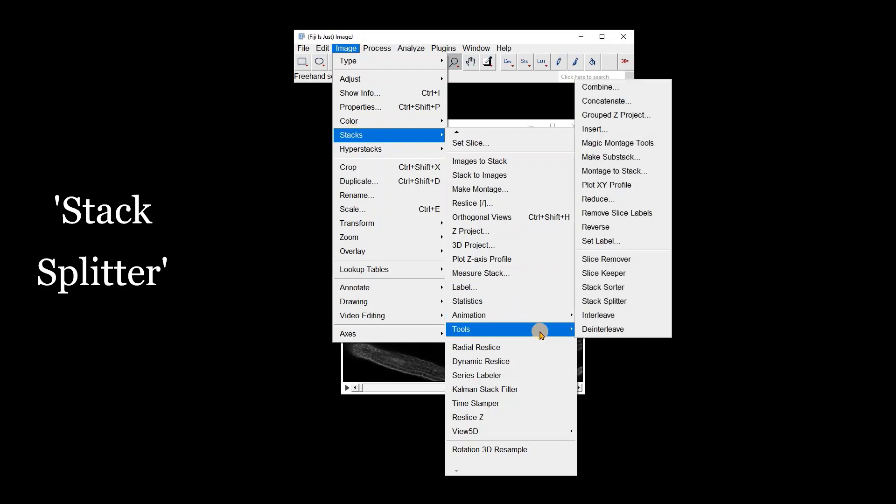
pyautogui.click(624, 303)
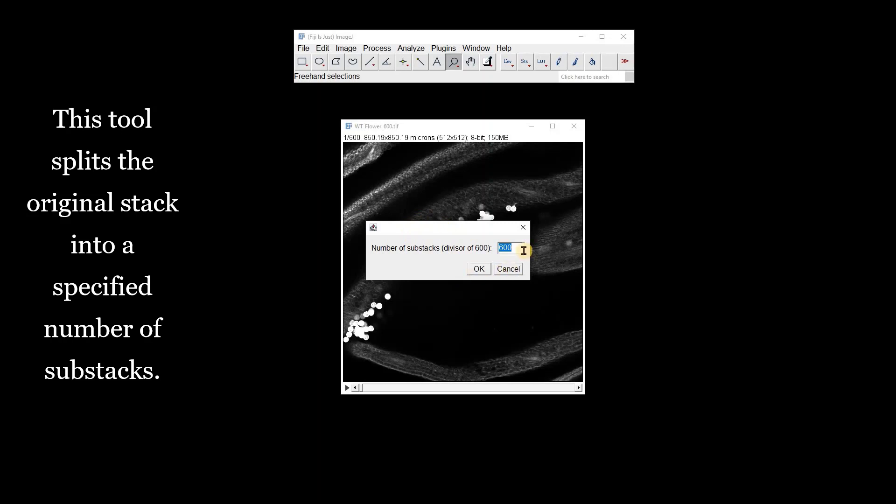
pyautogui.write('6')
pyautogui.click(479, 269)
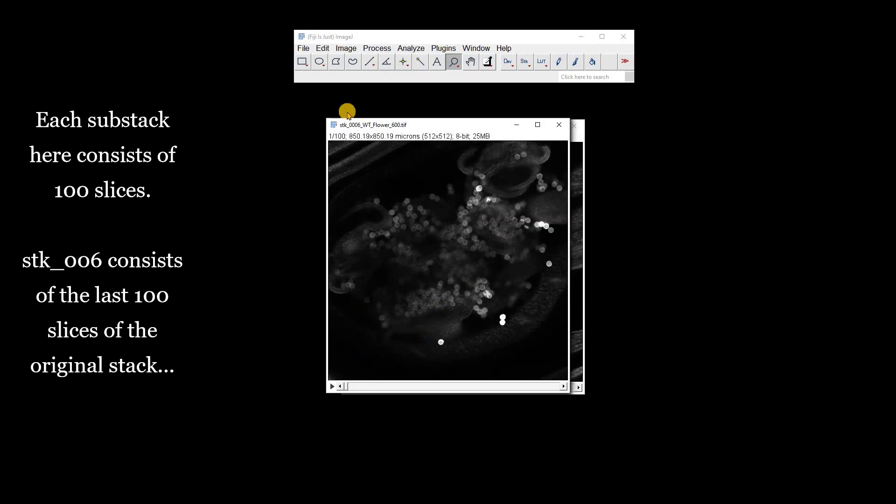
# Step: Browse substack stk_0006, move it aside and play the slices of substack stk_0005
pyautogui.moveTo(366, 391); pyautogui.dragTo(324, 150)
pyautogui.moveTo(402, 126); pyautogui.dragTo(613, 126)
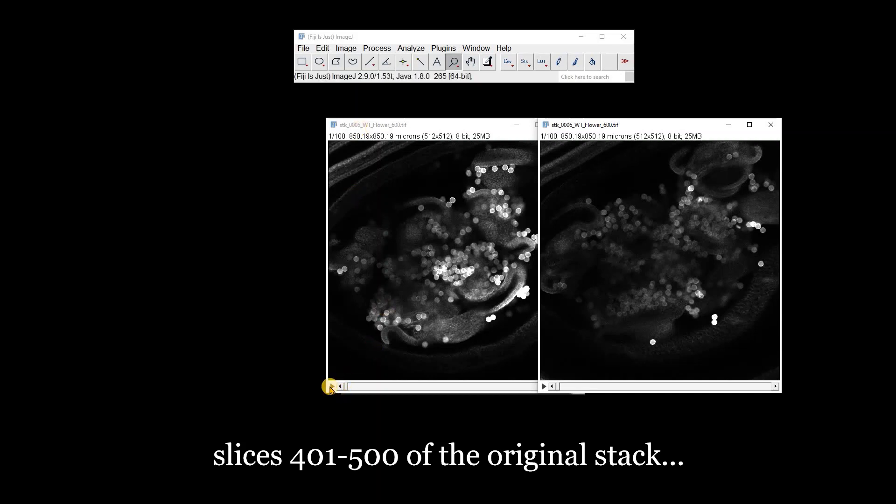
pyautogui.click(330, 386)
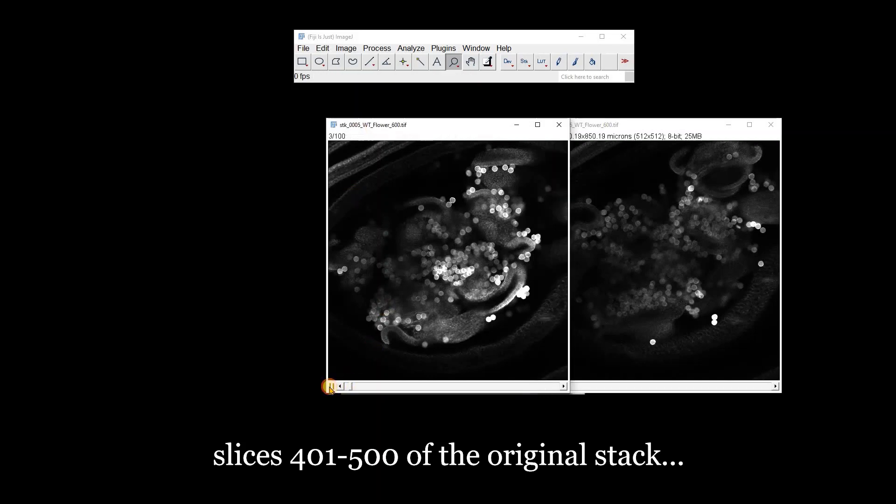
# Step: Set the stack animation speed to 50 fps
pyautogui.click(524, 66)
pyautogui.click(605, 277)
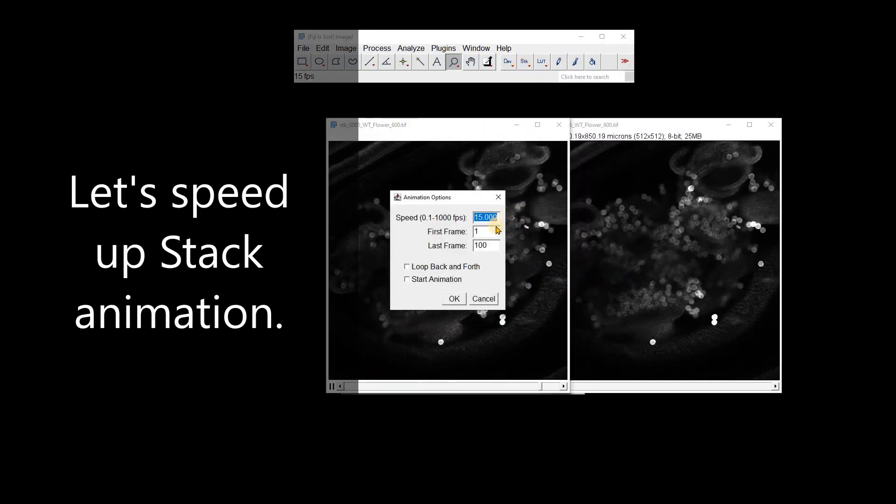
pyautogui.write('50')
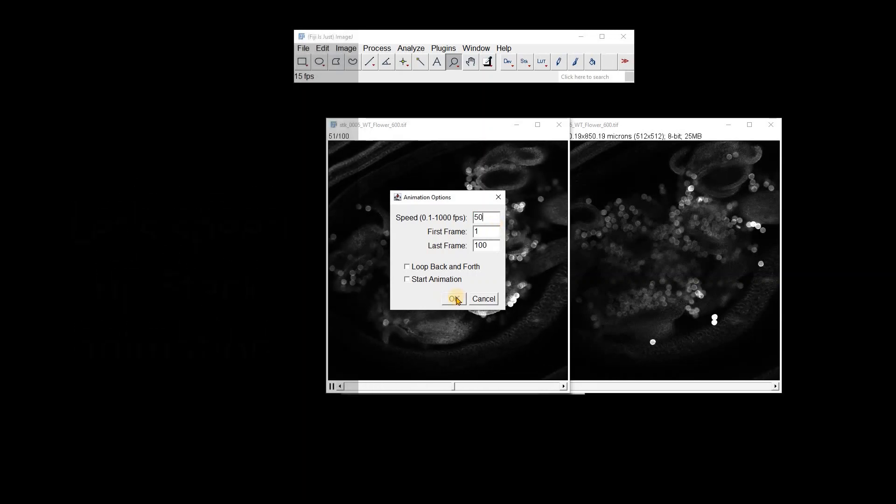
pyautogui.click(455, 298)
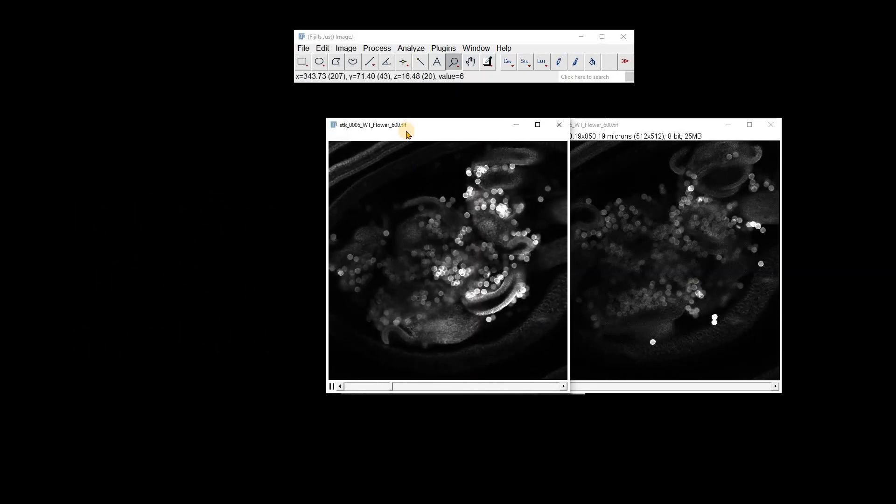
# Step: Stop and move stk_0005 aside, play through stk_0004, and spread out the remaining substack windows for viewing
pyautogui.moveTo(406, 134); pyautogui.dragTo(655, 158)
pyautogui.click(580, 409)
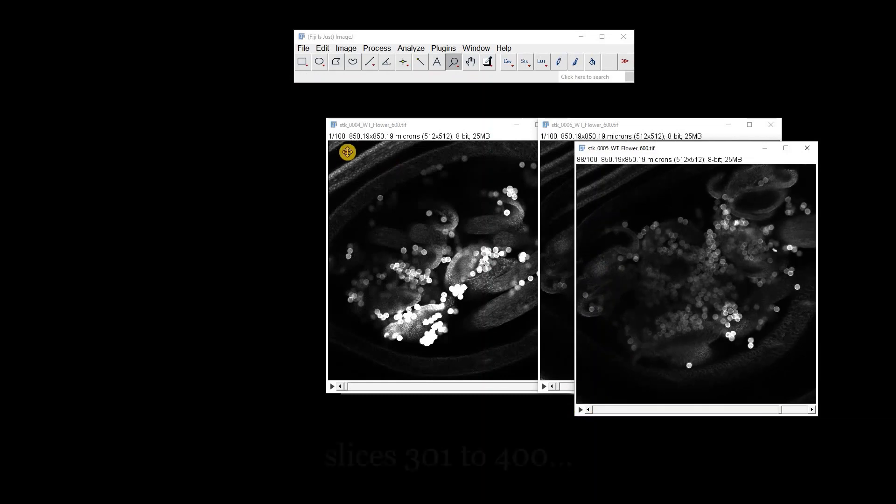
pyautogui.click(372, 127)
pyautogui.click(332, 386)
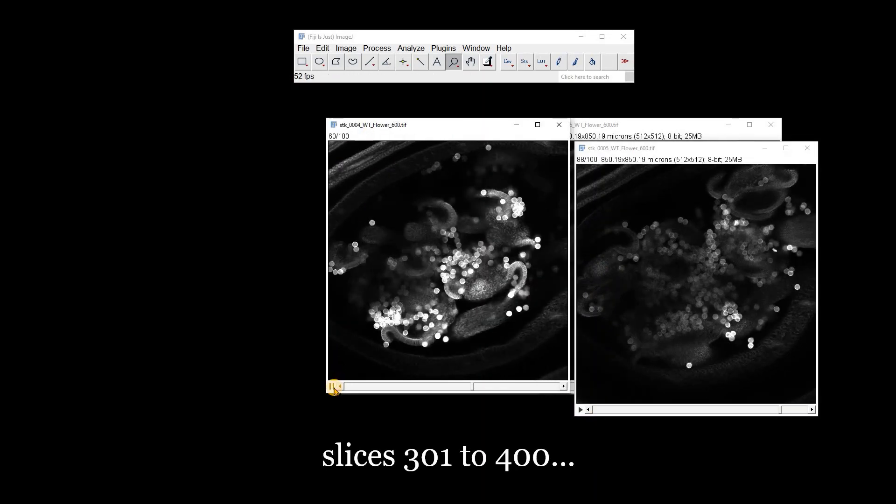
pyautogui.click(332, 385)
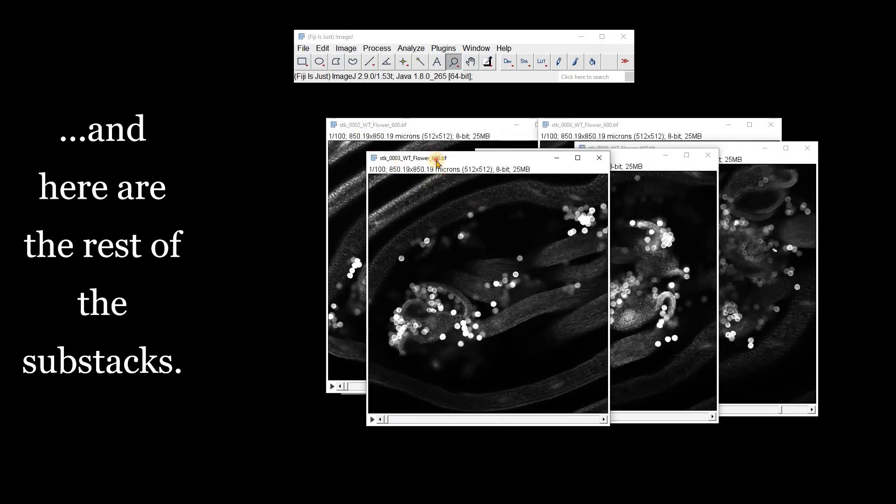
pyautogui.moveTo(363, 125)
pyautogui.mouseDown()
pyautogui.moveTo(352, 140)
pyautogui.moveTo(367, 140)
pyautogui.mouseUp()
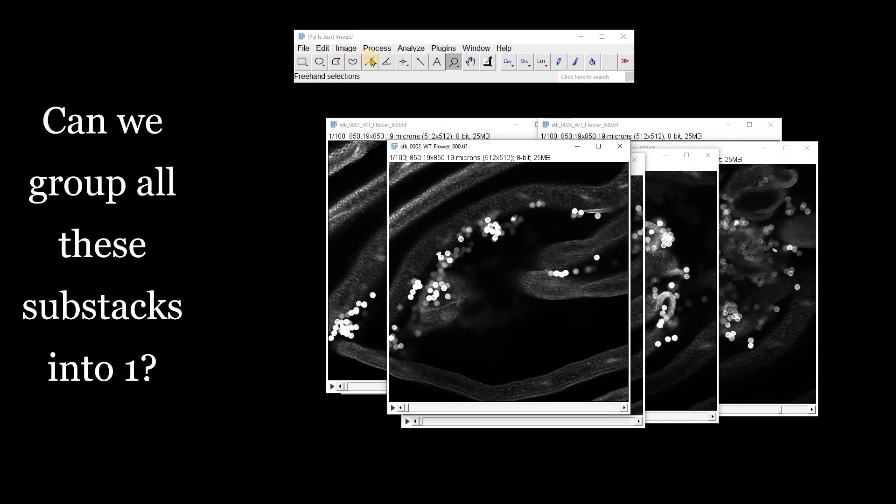
# Step: Start Concatenate and assign stk_0001, stk_0002 and stk_0003 as Image1, Image2 and Image3
pyautogui.click(346, 48)
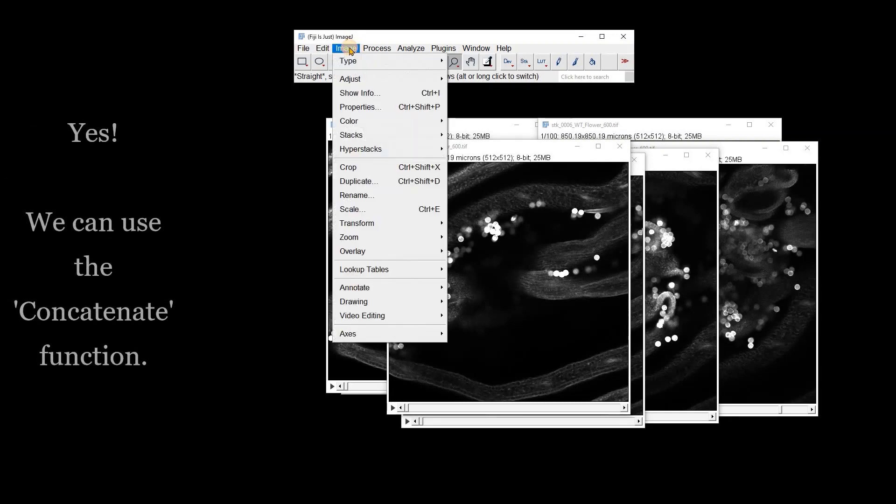
pyautogui.moveTo(422, 139)
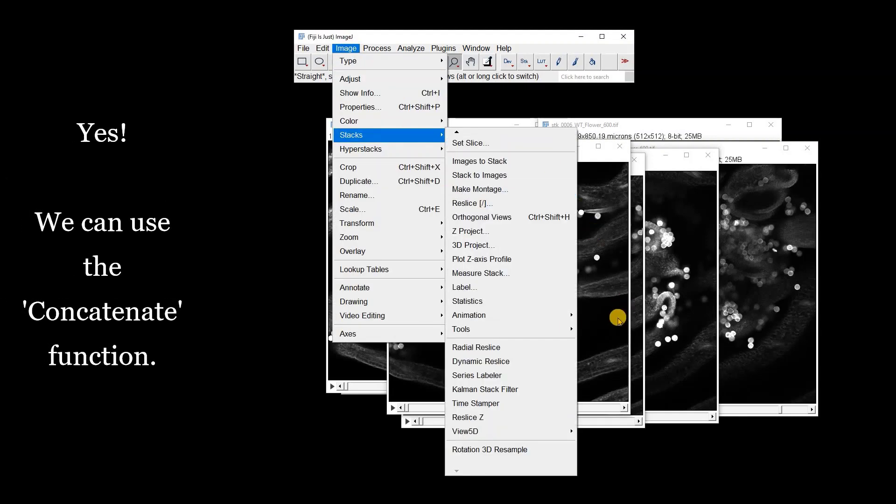
pyautogui.moveTo(565, 335)
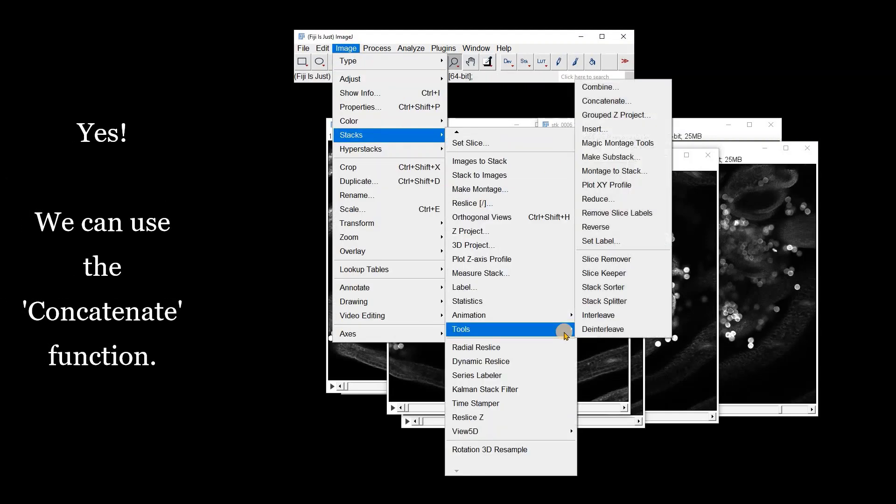
pyautogui.click(600, 104)
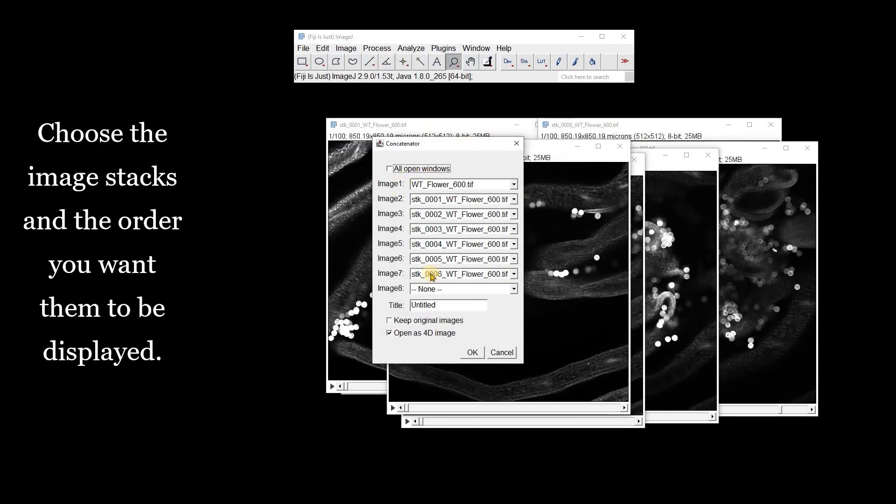
pyautogui.click(514, 185)
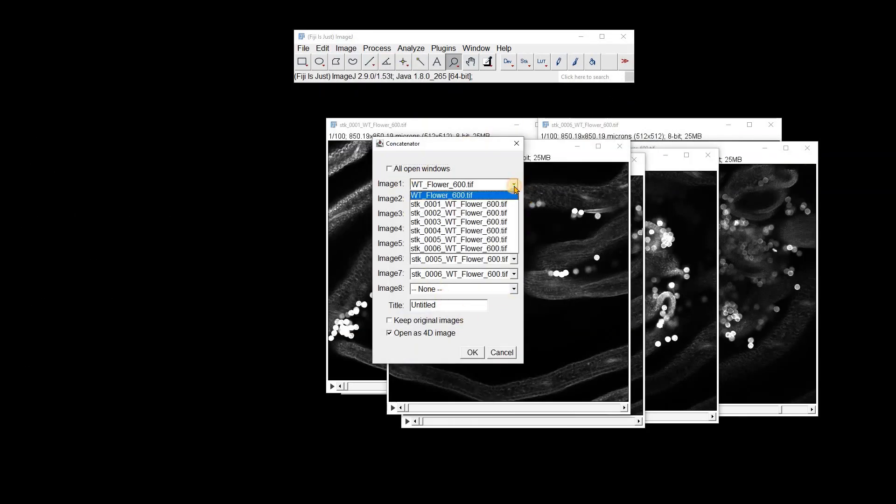
pyautogui.click(488, 206)
pyautogui.click(513, 199)
pyautogui.click(502, 229)
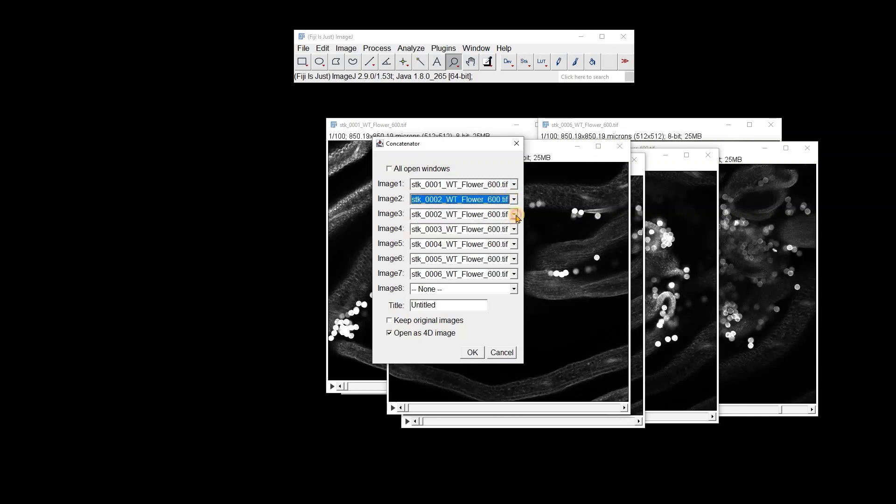
pyautogui.click(514, 214)
pyautogui.click(496, 252)
# Step: Assign stk_0004 to stk_0006 as Image4 to Image6, set Image7 to None, and concatenate as a 4D image titled "new"
pyautogui.click(495, 229)
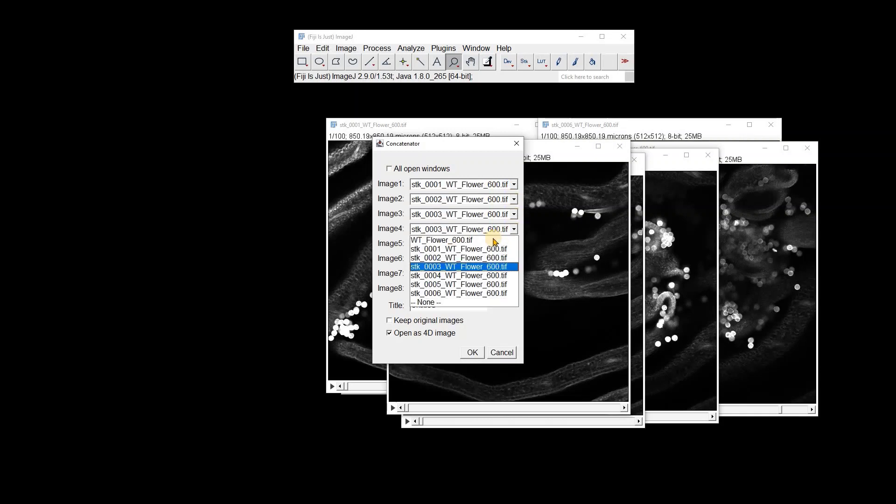
pyautogui.click(497, 278)
pyautogui.click(489, 244)
pyautogui.click(490, 299)
pyautogui.click(484, 259)
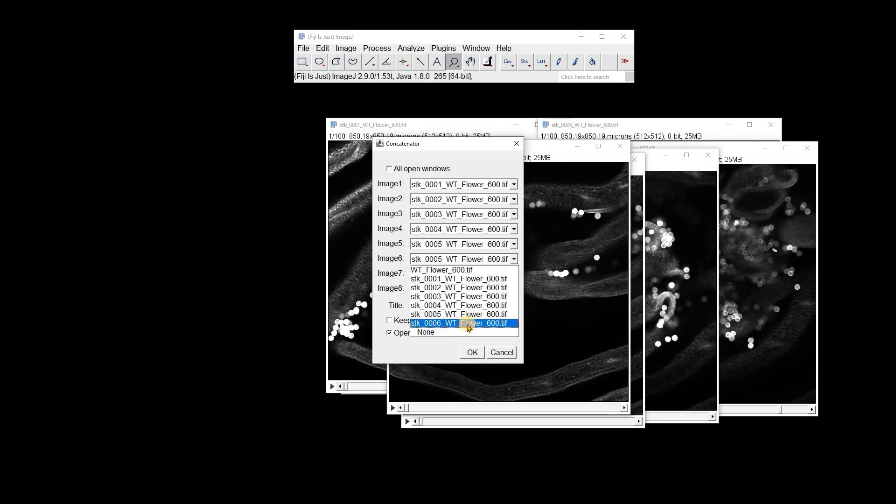
pyautogui.click(468, 326)
pyautogui.click(445, 273)
pyautogui.click(430, 344)
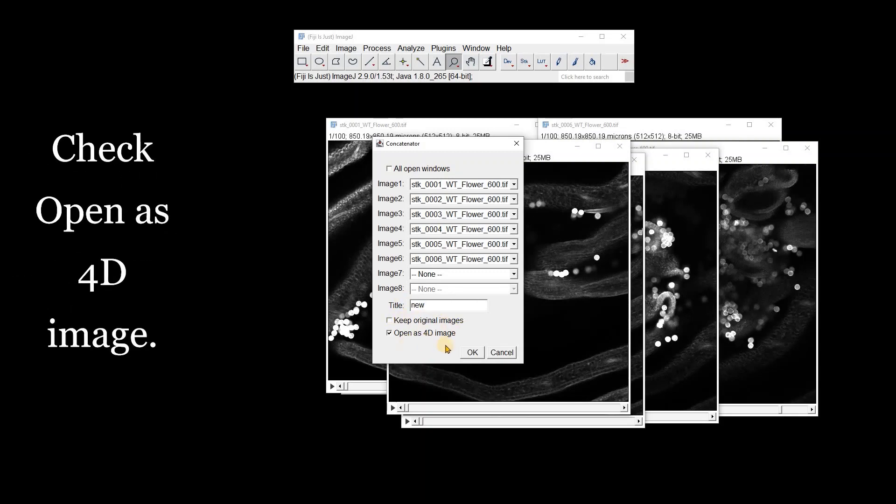
pyautogui.click(472, 353)
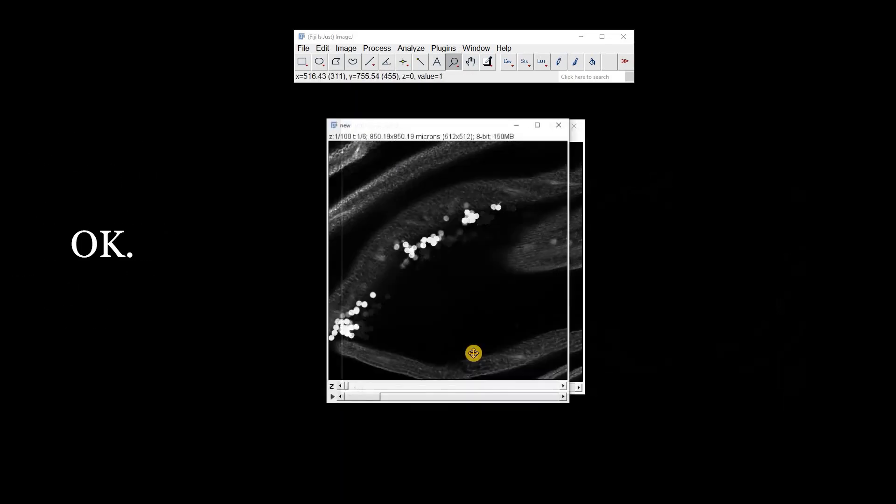
# Step: Browse the substacks of the concatenated hyperstack "new" and close it
pyautogui.moveTo(386, 131); pyautogui.dragTo(396, 123)
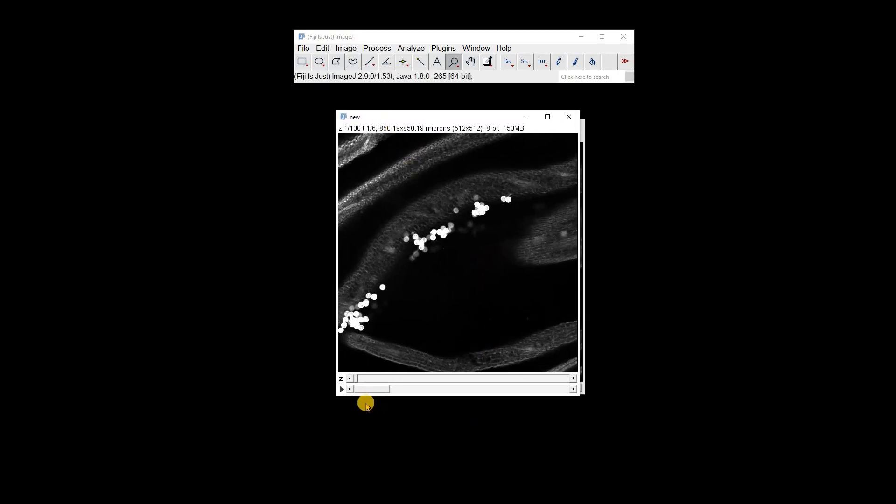
pyautogui.moveTo(374, 396)
pyautogui.mouseDown()
pyautogui.moveTo(560, 393)
pyautogui.moveTo(391, 394)
pyautogui.moveTo(516, 380)
pyautogui.moveTo(496, 378)
pyautogui.moveTo(360, 385)
pyautogui.mouseUp()
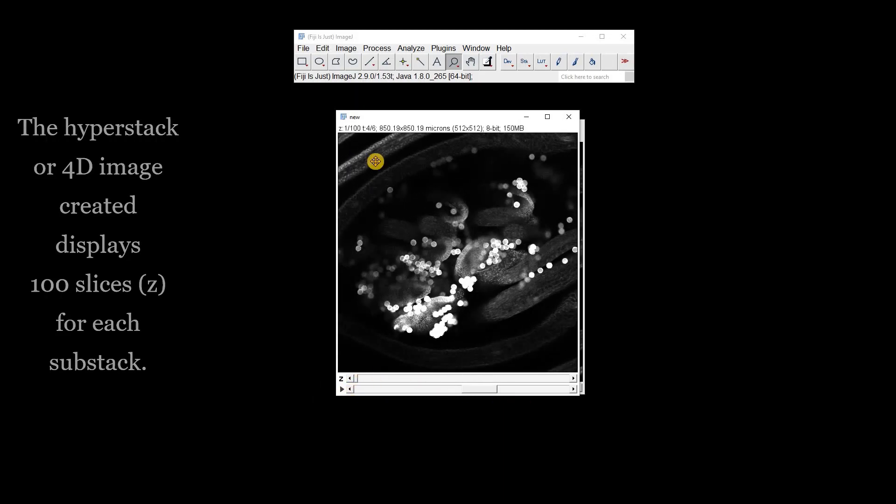
pyautogui.click(569, 118)
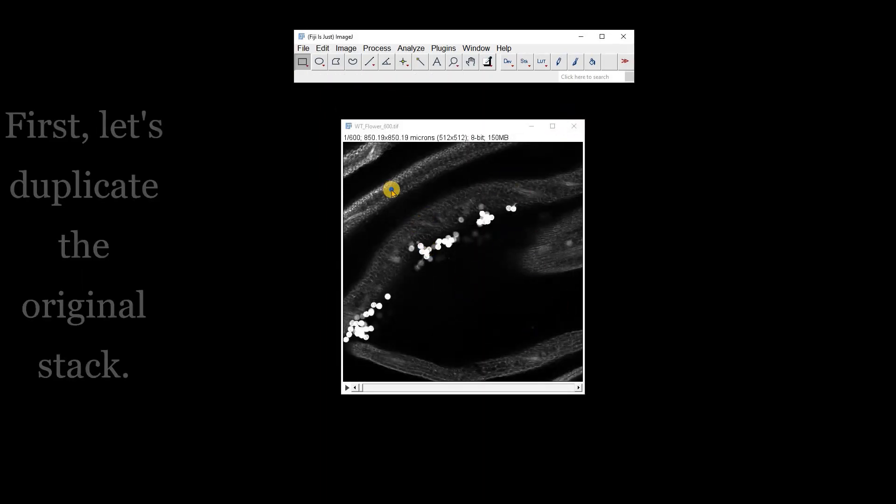
# Step: Duplicate all slices 1-600 of WT_Flower_600.tif as a stack titled "reverse"
pyautogui.rightClick(391, 190)
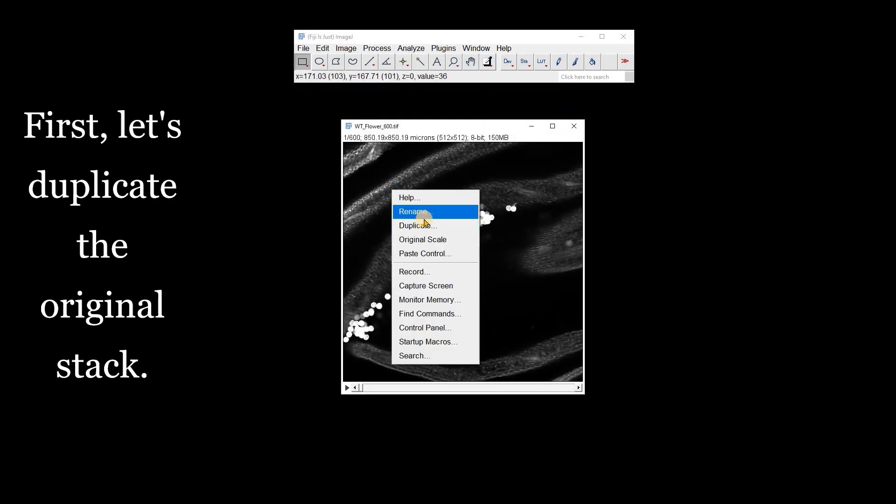
pyautogui.click(420, 233)
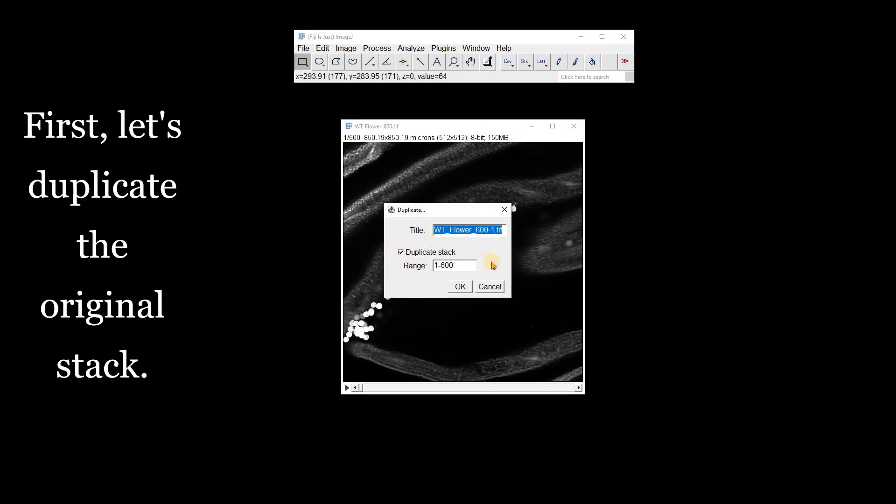
pyautogui.press('Return')
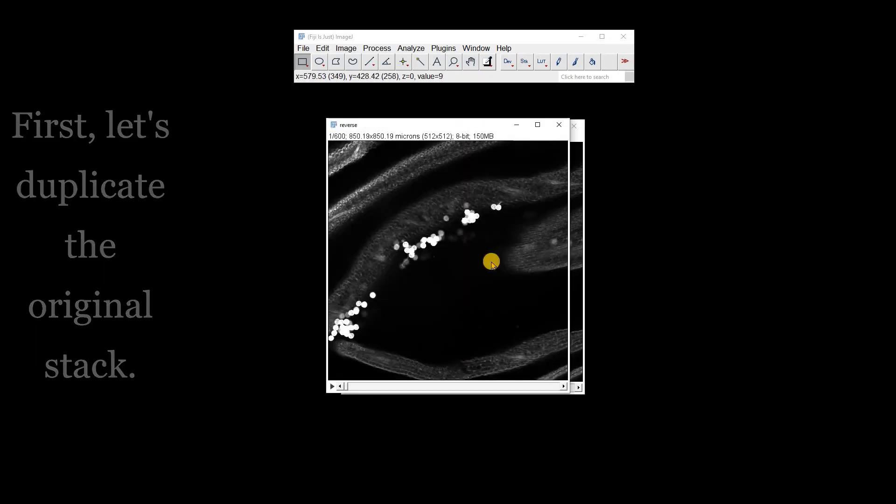
# Step: Reverse the slice order of the "reverse" stack, place its window beside the original and browse its first slices
pyautogui.click(346, 49)
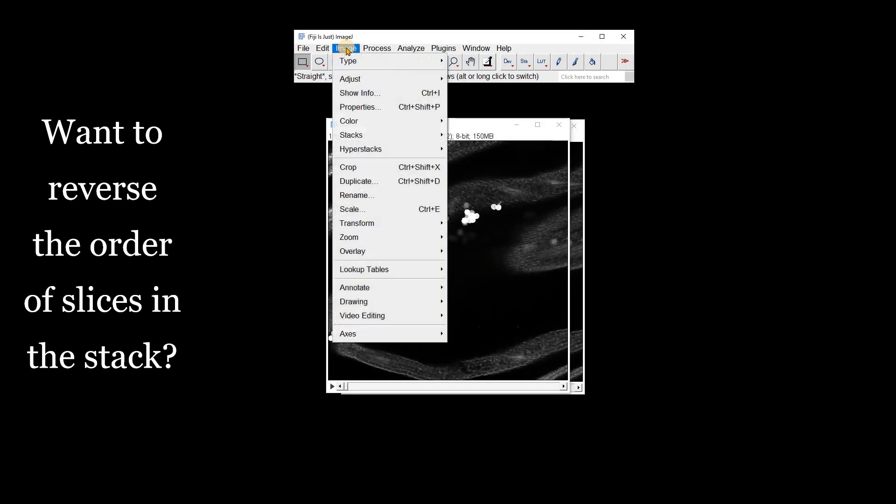
pyautogui.moveTo(383, 135)
pyautogui.moveTo(535, 329)
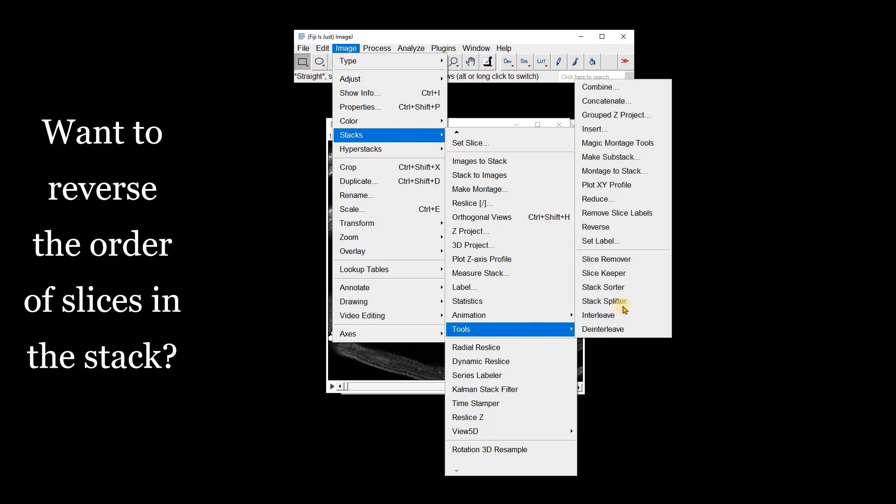
pyautogui.click(621, 229)
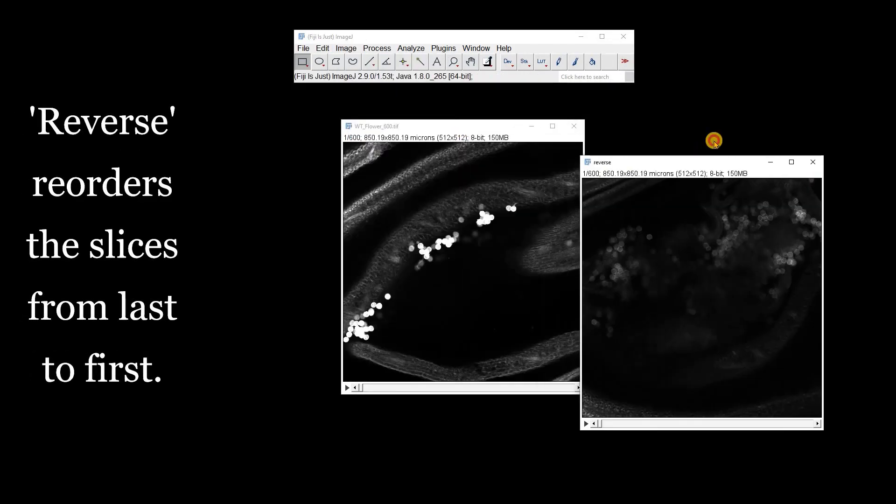
pyautogui.moveTo(642, 383); pyautogui.dragTo(613, 385)
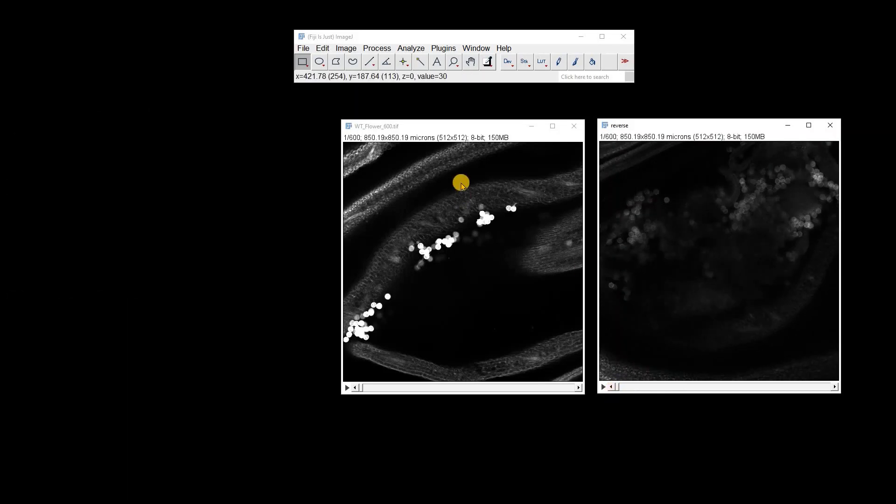
# Step: Synchronize the WT_Flower_600.tif and reverse windows and play both stacks together to compare their slice order
pyautogui.click(411, 48)
pyautogui.moveTo(414, 255)
pyautogui.click(517, 355)
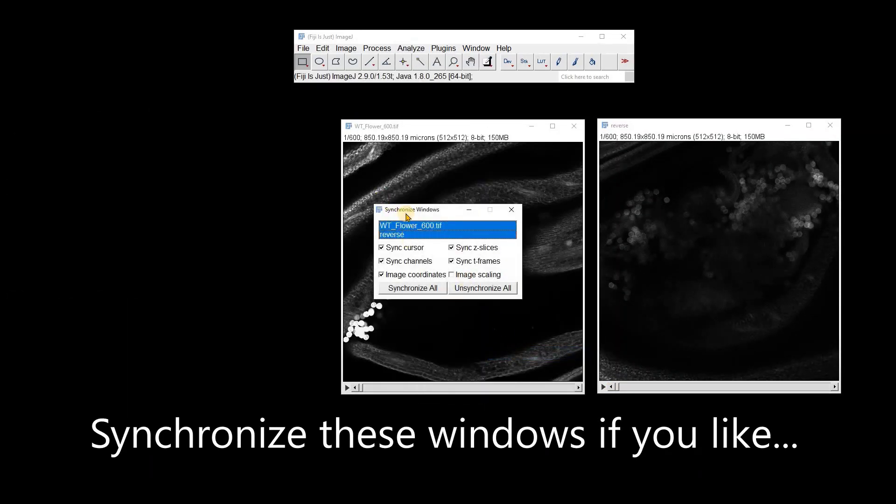
pyautogui.moveTo(406, 215); pyautogui.dragTo(720, 27)
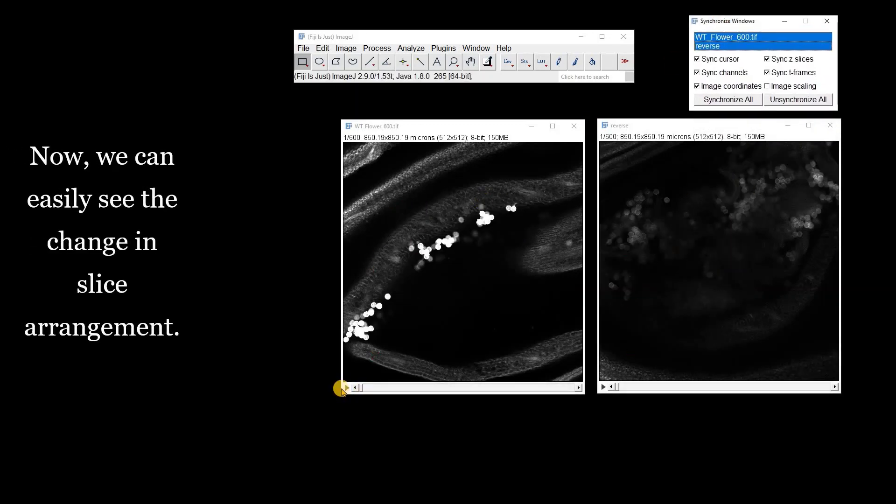
pyautogui.click(345, 387)
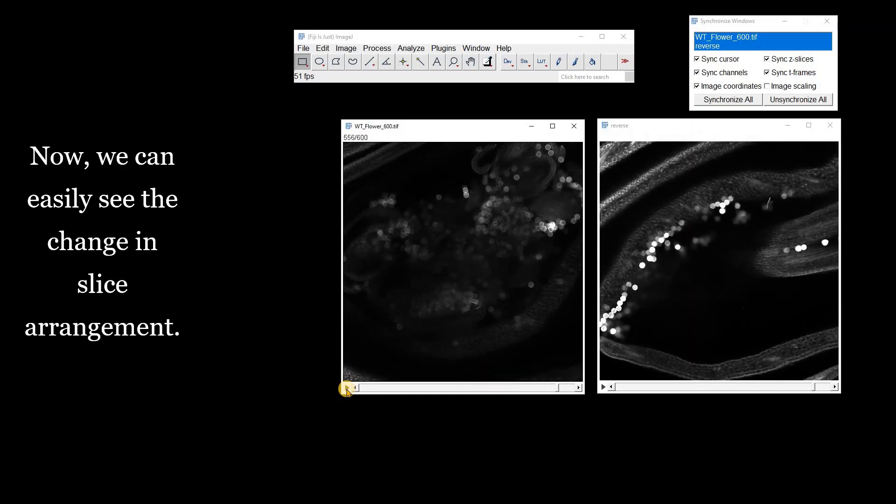
pyautogui.click(346, 389)
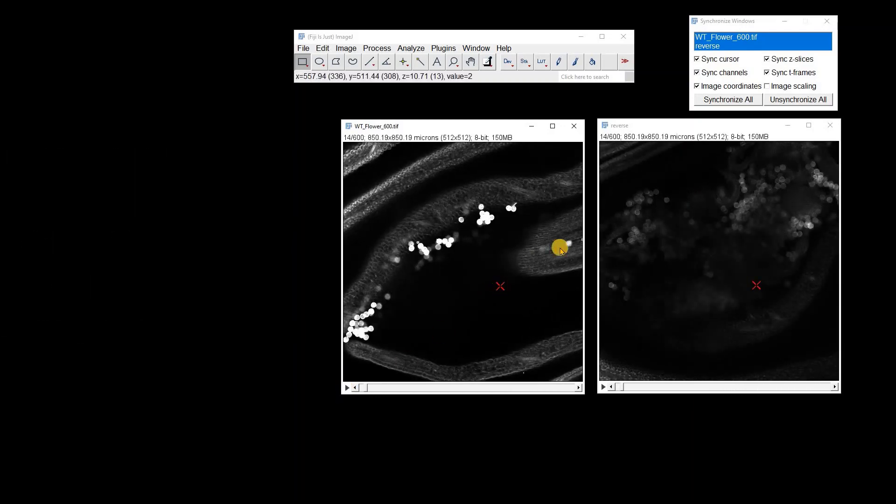
# Step: Unsynchronize all windows and run Slice Remover on the reverse stack from slice 1 to 600
pyautogui.moveTo(649, 129); pyautogui.dragTo(378, 129)
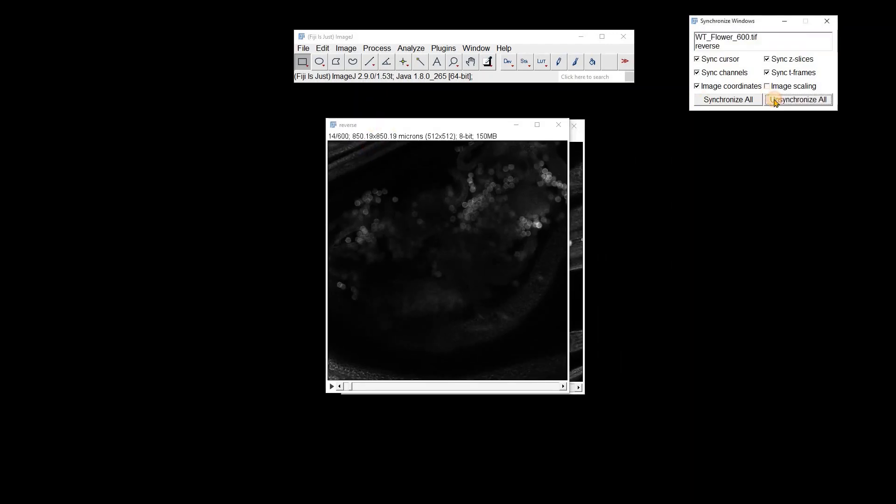
pyautogui.click(378, 131)
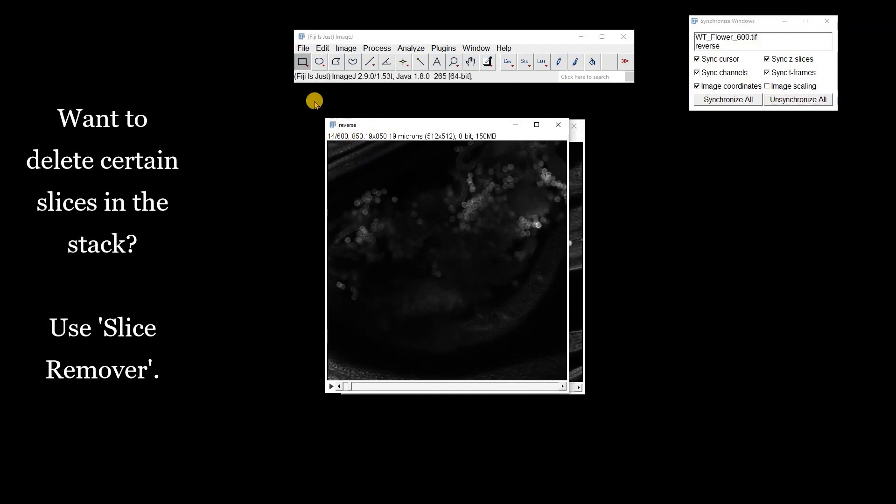
pyautogui.click(347, 48)
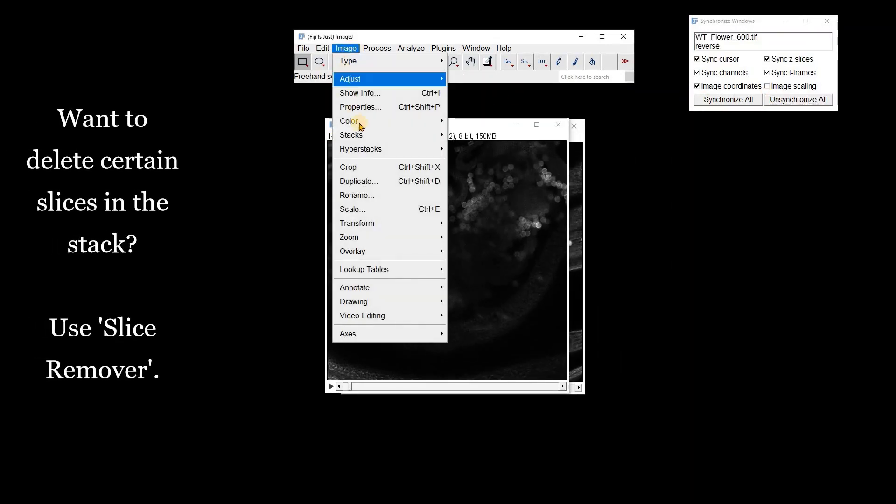
pyautogui.moveTo(363, 135)
pyautogui.moveTo(556, 330)
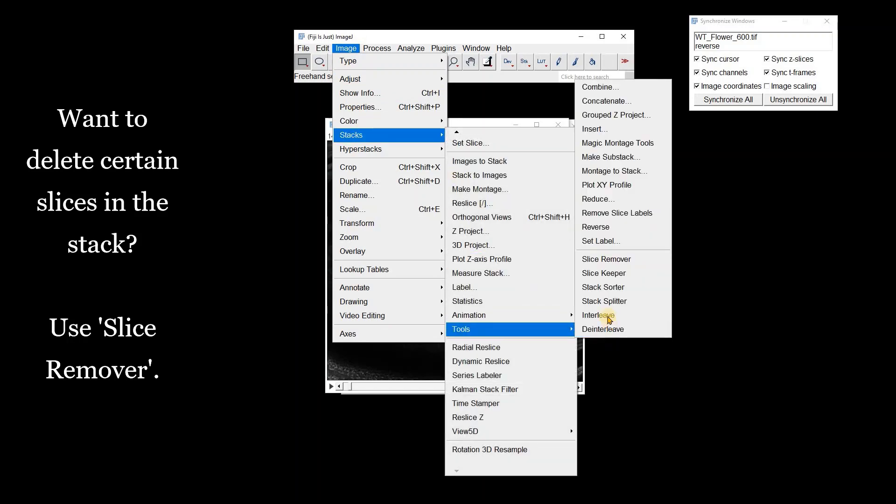
pyautogui.click(604, 260)
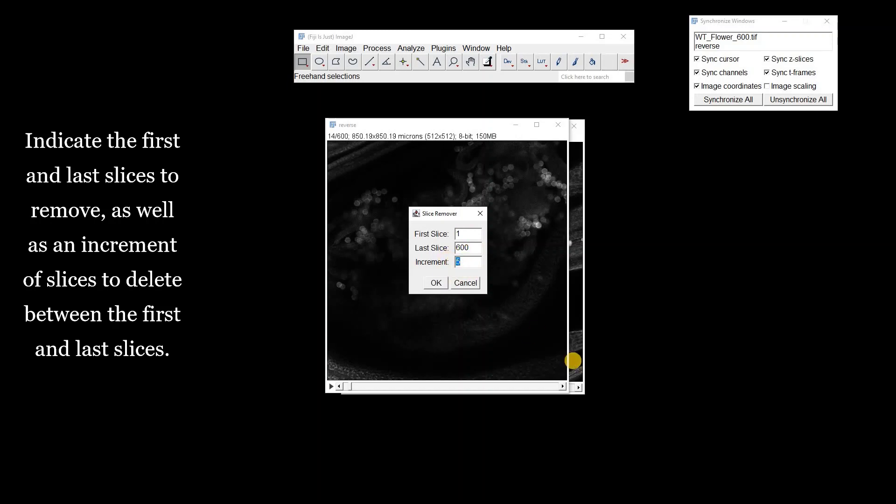
pyautogui.click(435, 282)
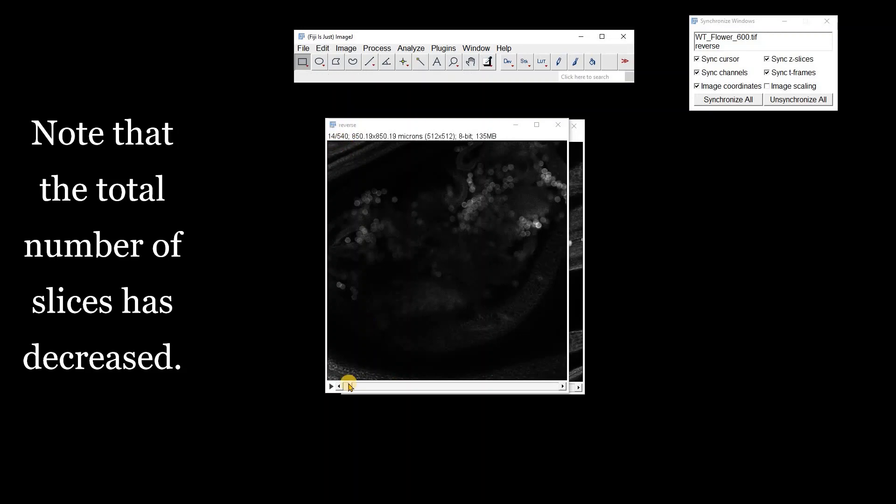
# Step: Move the reduced reverse stack aside and duplicate slices 1-600 of WT_Flower_600.tif as "dup"
pyautogui.moveTo(345, 388)
pyautogui.mouseDown()
pyautogui.moveTo(399, 392)
pyautogui.moveTo(491, 418)
pyautogui.moveTo(587, 416)
pyautogui.moveTo(436, 382)
pyautogui.moveTo(344, 384)
pyautogui.mouseUp()
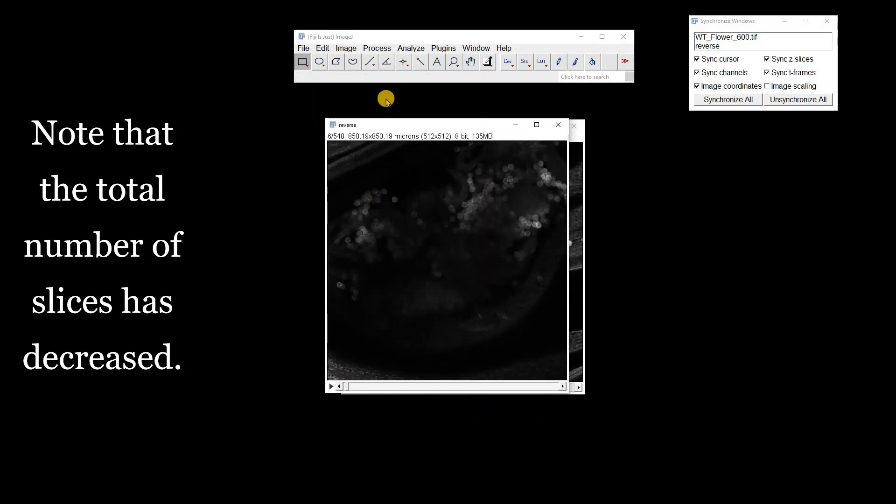
pyautogui.moveTo(391, 125); pyautogui.dragTo(670, 129)
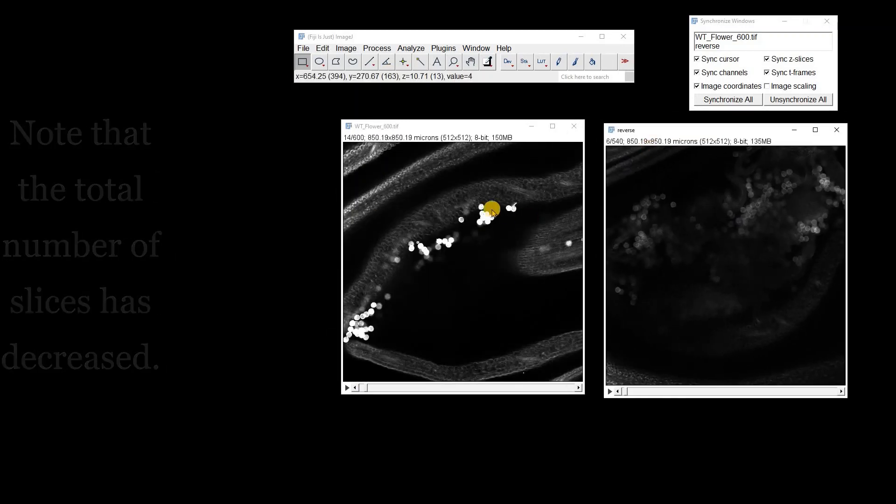
pyautogui.rightClick(447, 208)
pyautogui.click(467, 243)
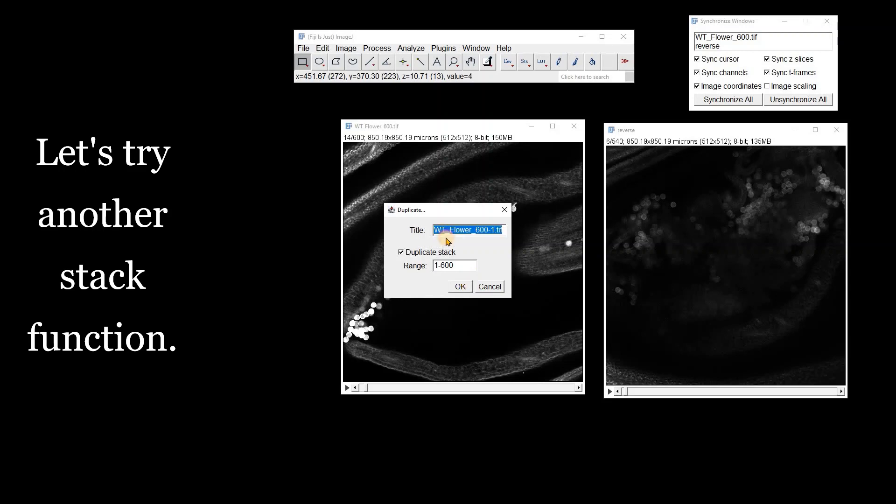
pyautogui.write('dup')
pyautogui.press('Return')
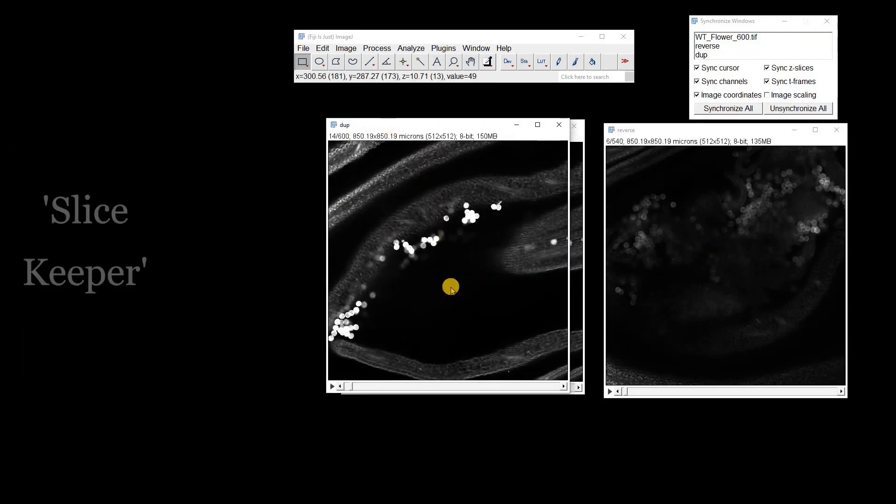
# Step: Run Slice Keeper on dup with first slice 1, last slice 600 and increment 10, and browse the kept slices
pyautogui.click(352, 50)
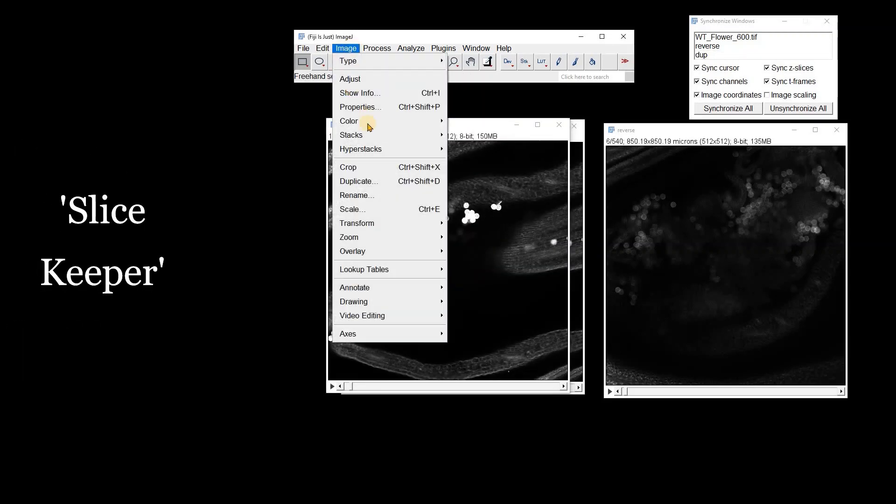
pyautogui.moveTo(368, 135)
pyautogui.moveTo(557, 330)
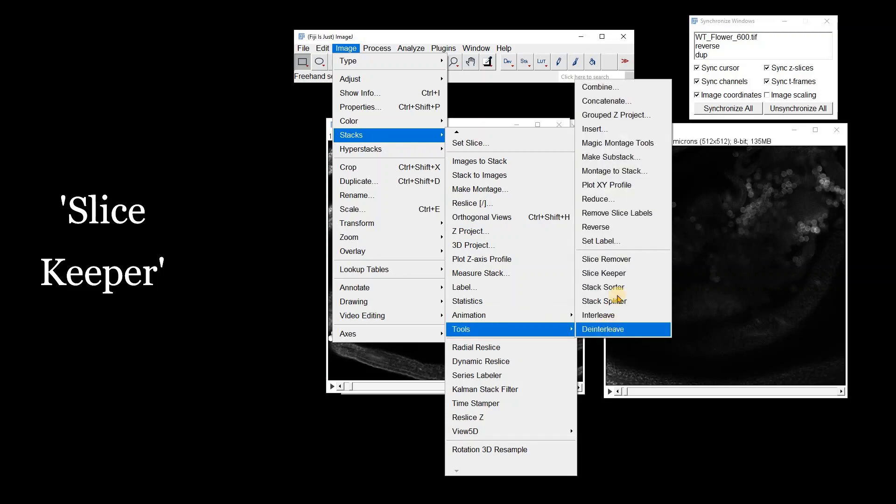
pyautogui.click(623, 274)
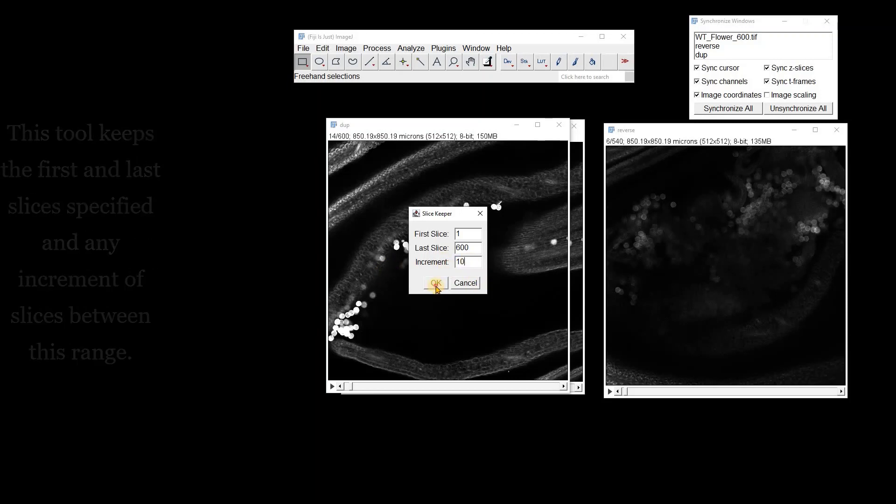
pyautogui.click(436, 283)
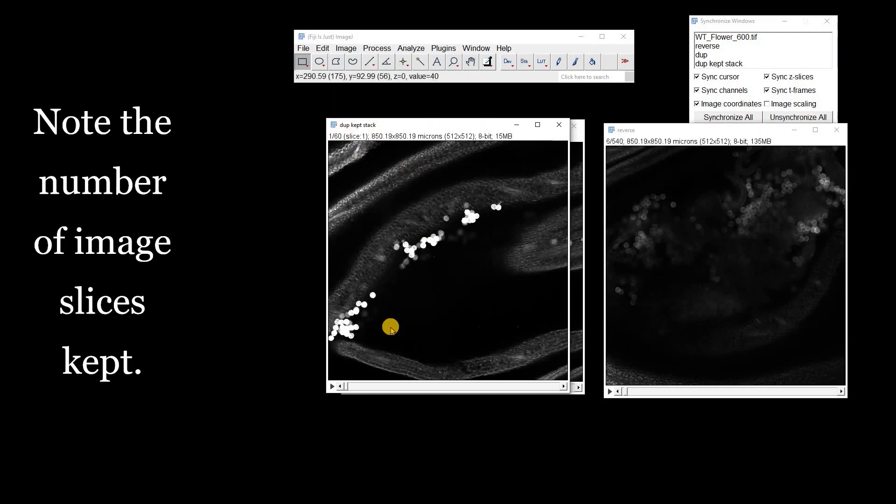
pyautogui.moveTo(346, 389); pyautogui.dragTo(543, 387)
pyautogui.moveTo(484, 385); pyautogui.dragTo(347, 359)
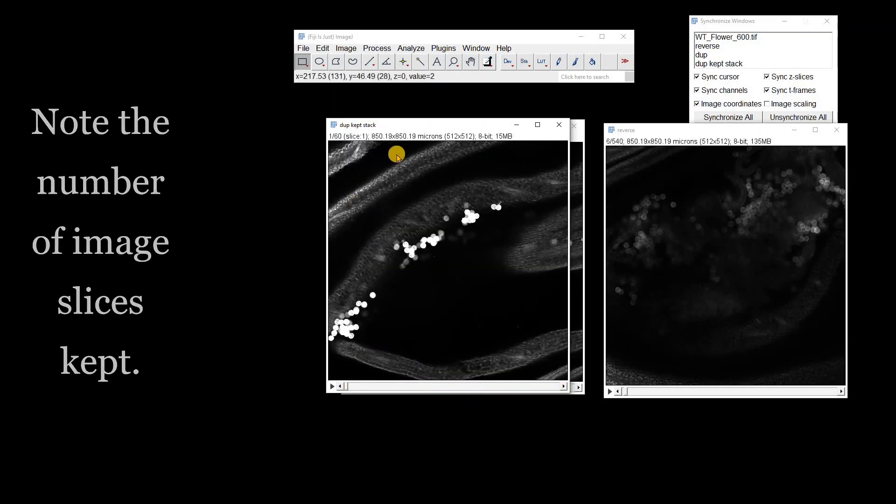
# Step: Create a Standard Deviation Z projection of slices 1 to 60 of the dup kept stack
pyautogui.click(345, 48)
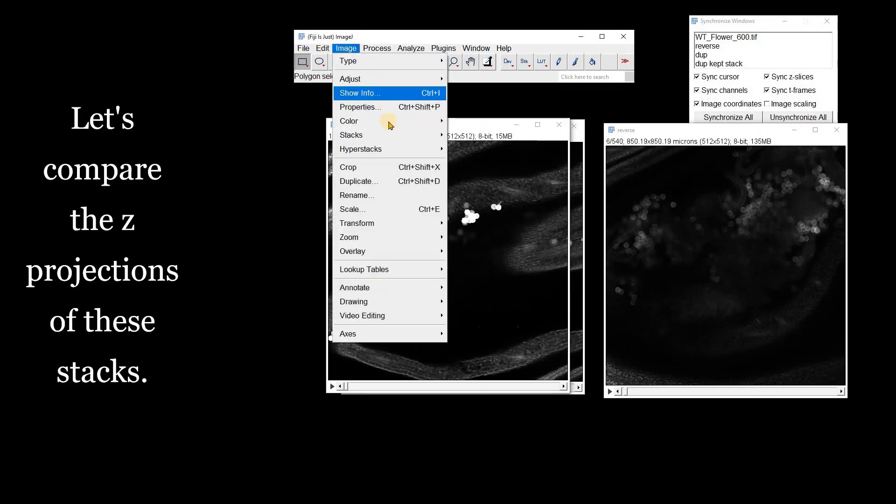
pyautogui.moveTo(387, 134)
pyautogui.click(485, 232)
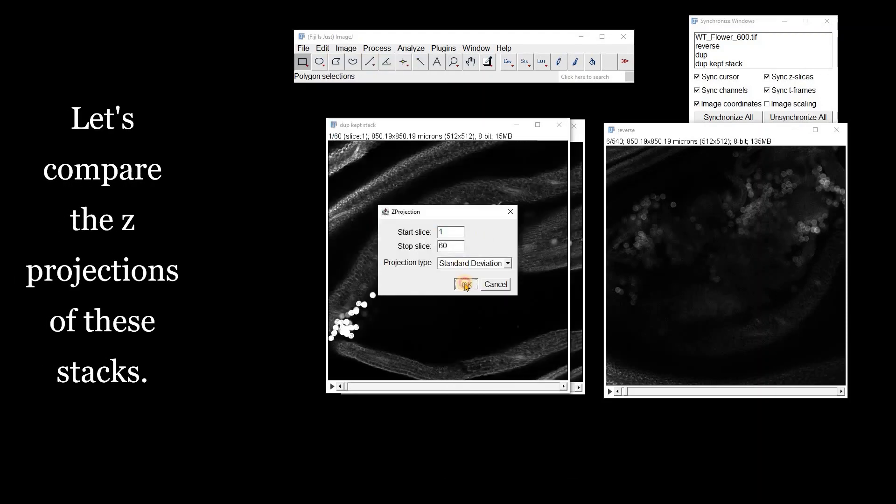
pyautogui.click(465, 284)
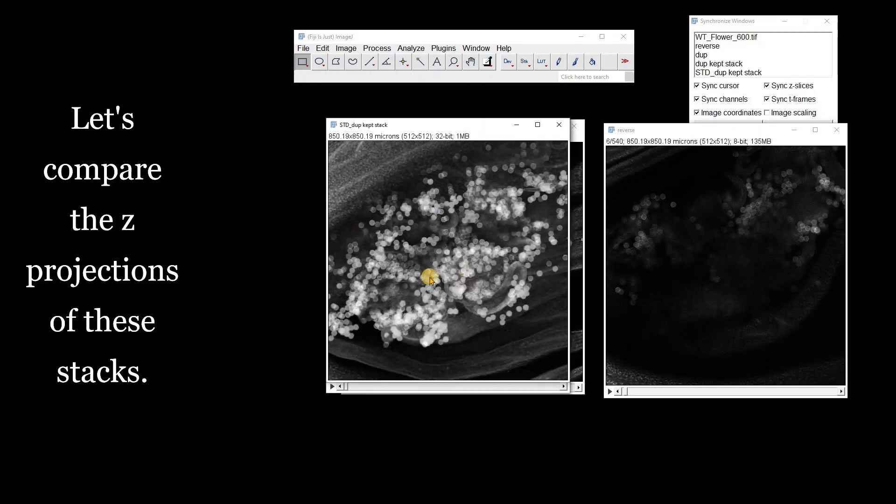
# Step: Create a Standard Deviation Z projection of slices 1 to 540 of the reverse stack
pyautogui.click(346, 48)
pyautogui.moveTo(393, 134)
pyautogui.click(476, 231)
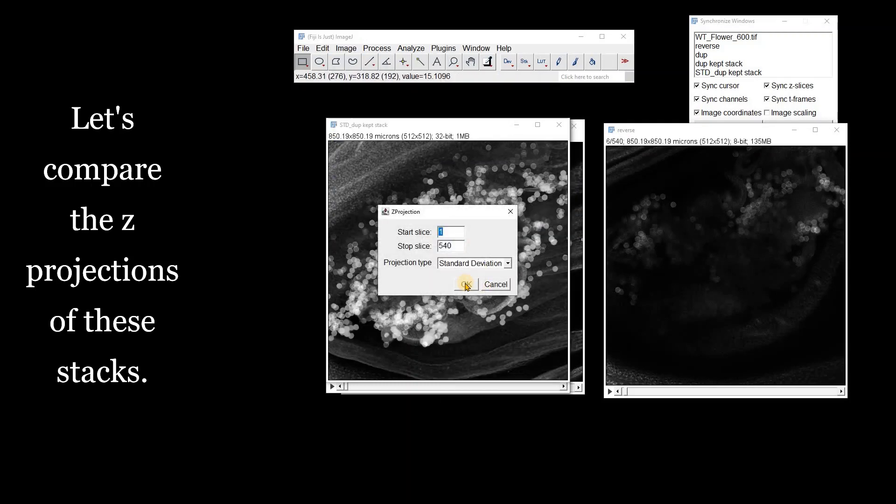
pyautogui.click(465, 285)
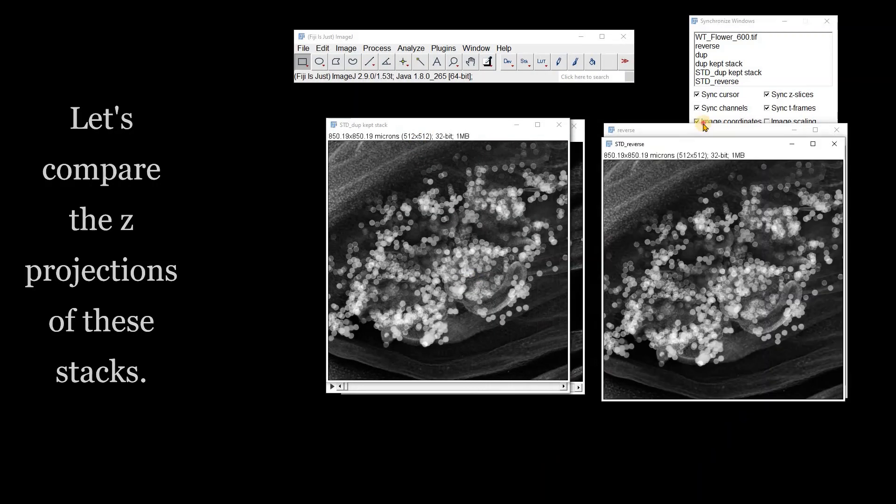
# Step: Close both standard deviation projections, the reverse stack and the dup kept stack
pyautogui.click(469, 224)
pyautogui.click(559, 124)
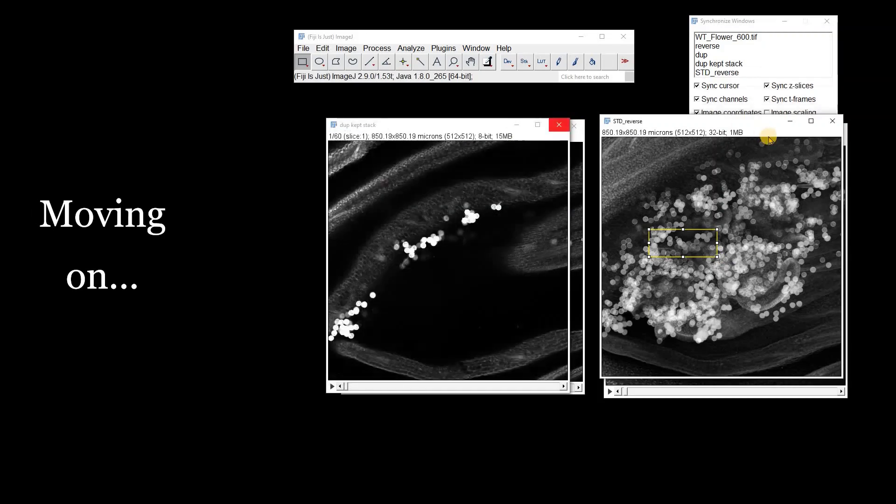
pyautogui.click(834, 123)
pyautogui.click(836, 129)
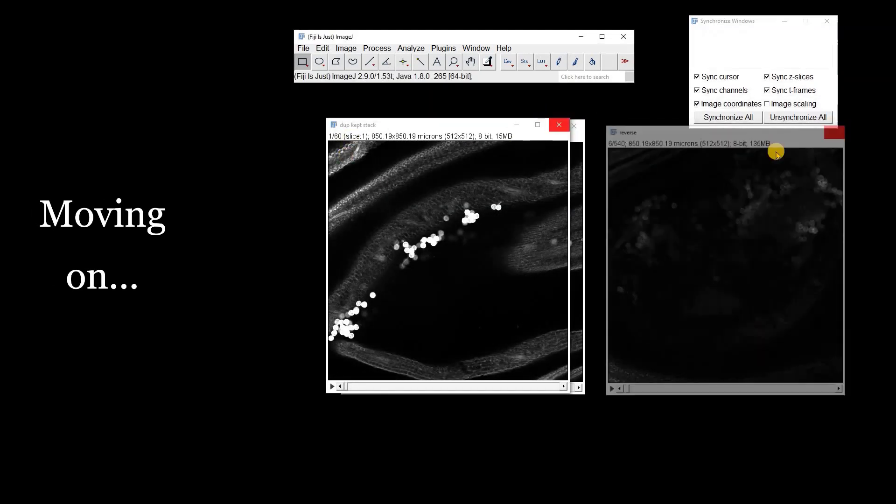
pyautogui.click(558, 124)
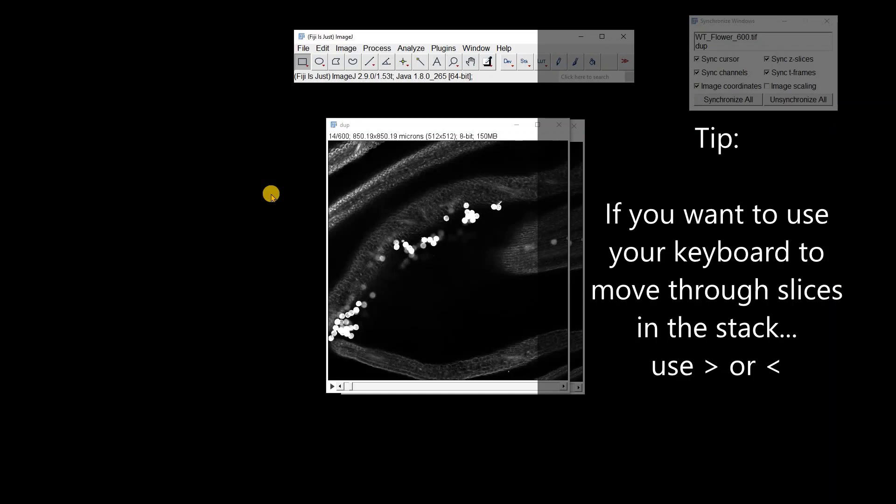
# Step: Step forward and backward through the slices of the dup stack
pyautogui.hotkey('shift', '.')
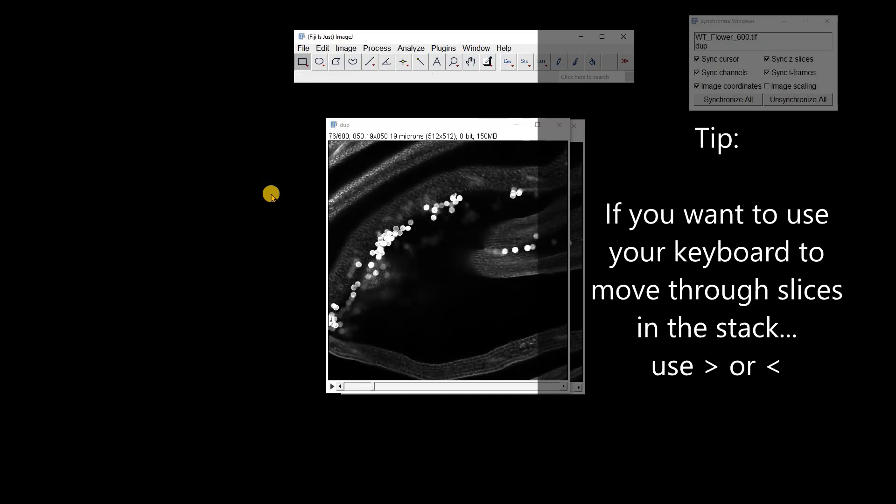
pyautogui.hotkey('shift', ',')
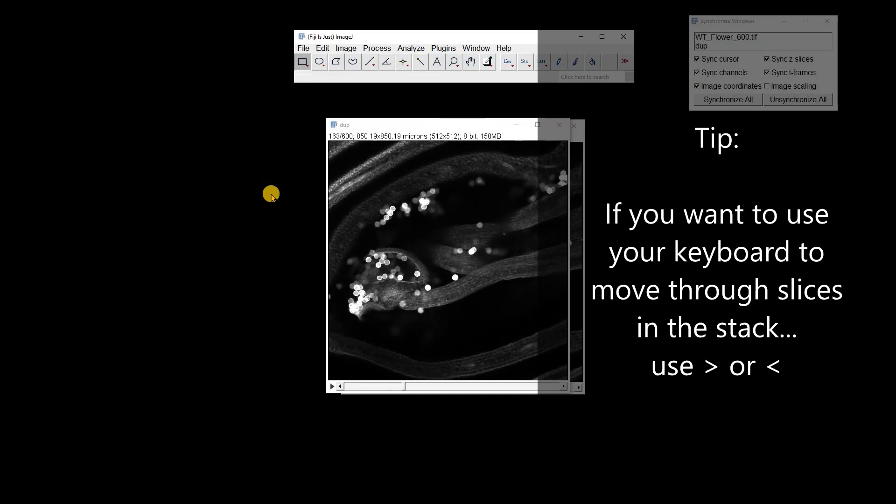
pyautogui.hotkey('shift', '.')
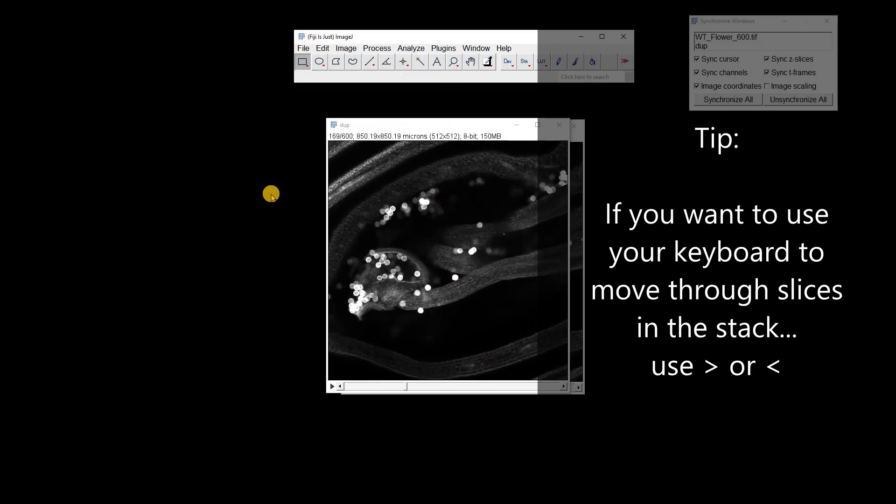
# Step: Draw a diagonal straight line about 690 microns long across the dup image and plot its XY profile for every slice
pyautogui.click(371, 62)
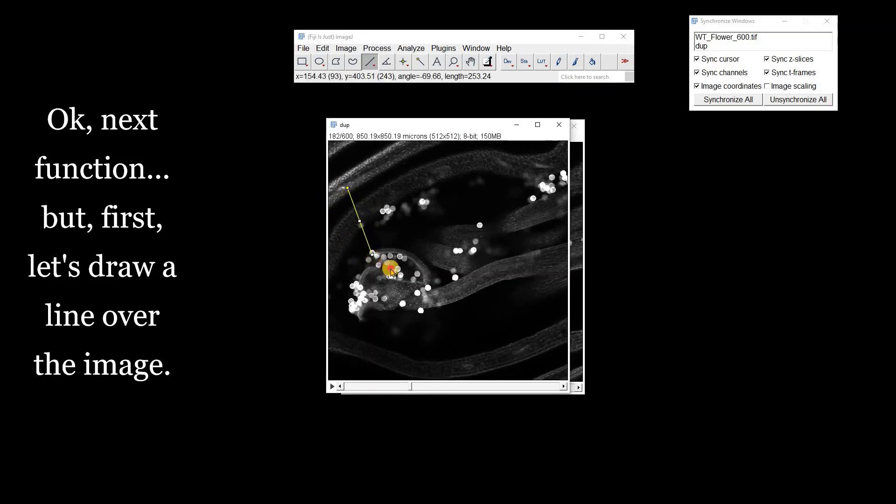
pyautogui.moveTo(451, 330); pyautogui.dragTo(470, 339)
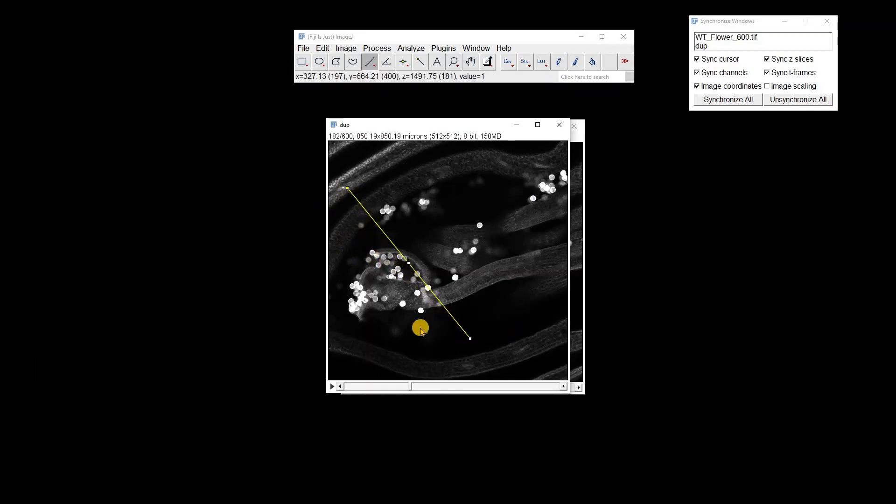
pyautogui.click(346, 49)
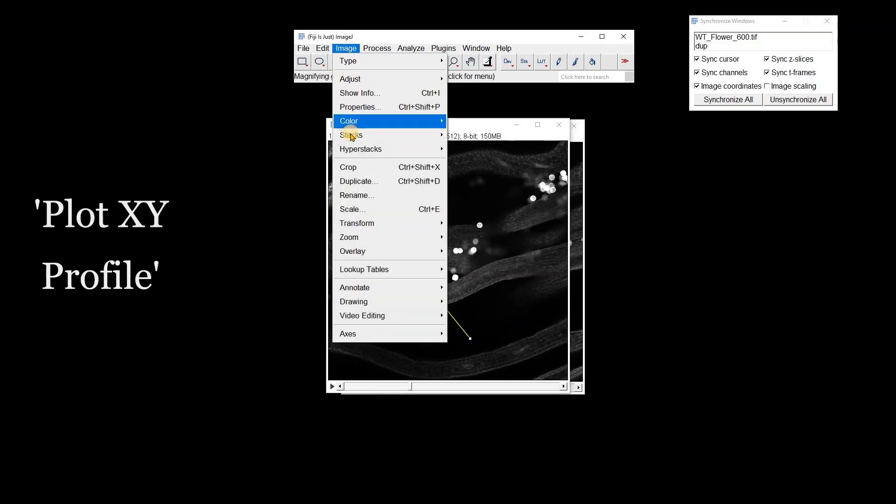
pyautogui.moveTo(354, 135)
pyautogui.click(533, 329)
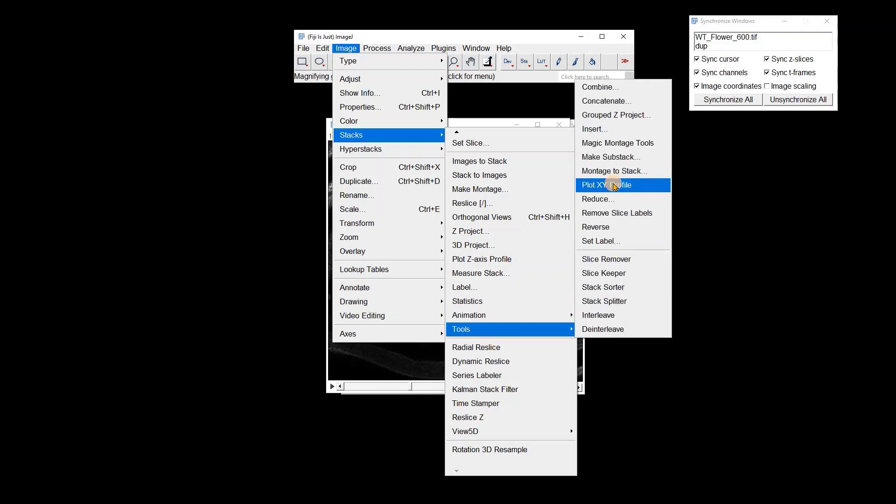
pyautogui.click(613, 186)
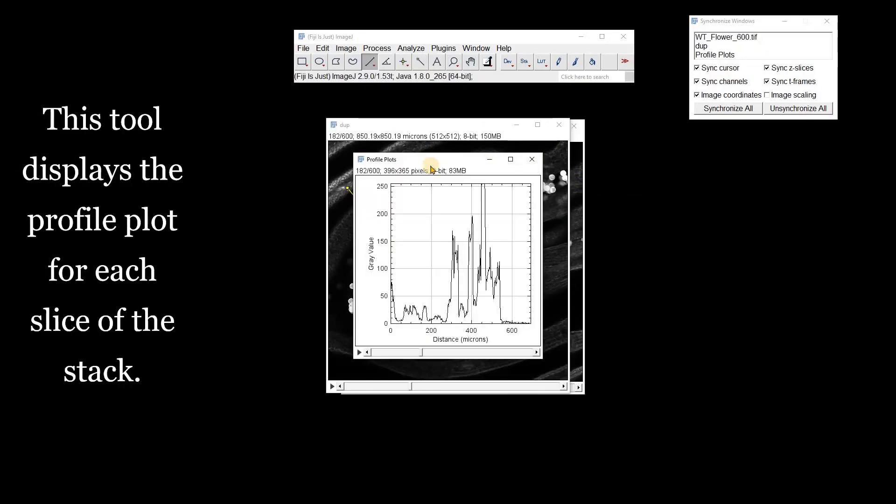
# Step: Place the profile plots beside the dup stack, synchronize the two windows and browse their slices together
pyautogui.moveTo(427, 164); pyautogui.dragTo(664, 172)
pyautogui.click(707, 46)
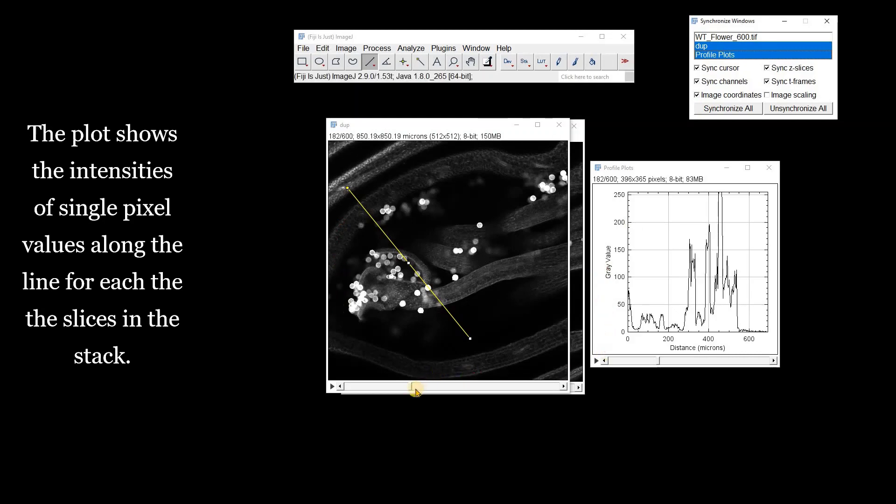
pyautogui.moveTo(411, 390); pyautogui.dragTo(406, 366)
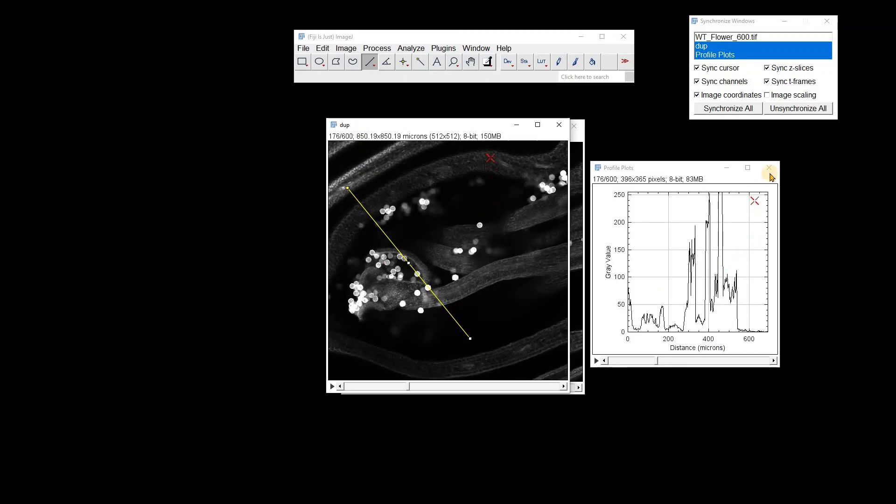
# Step: Unsynchronize the windows, then close the profile plots and all remaining images
pyautogui.click(776, 110)
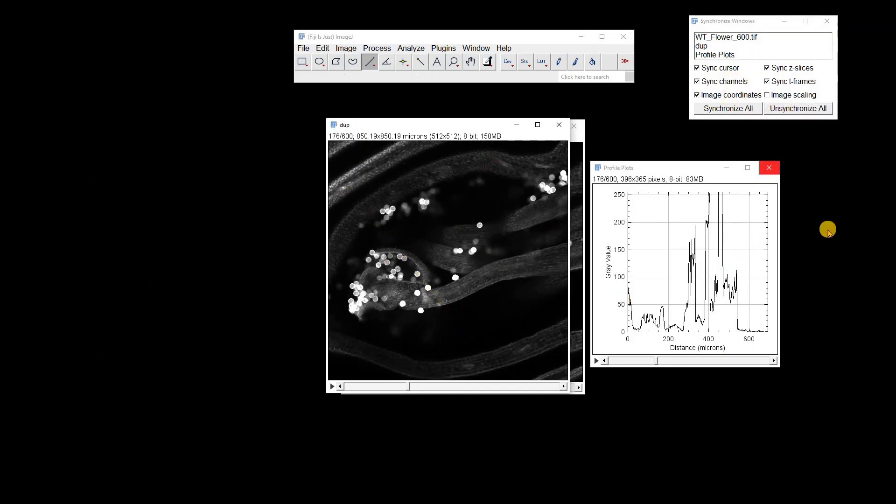
pyautogui.click(769, 169)
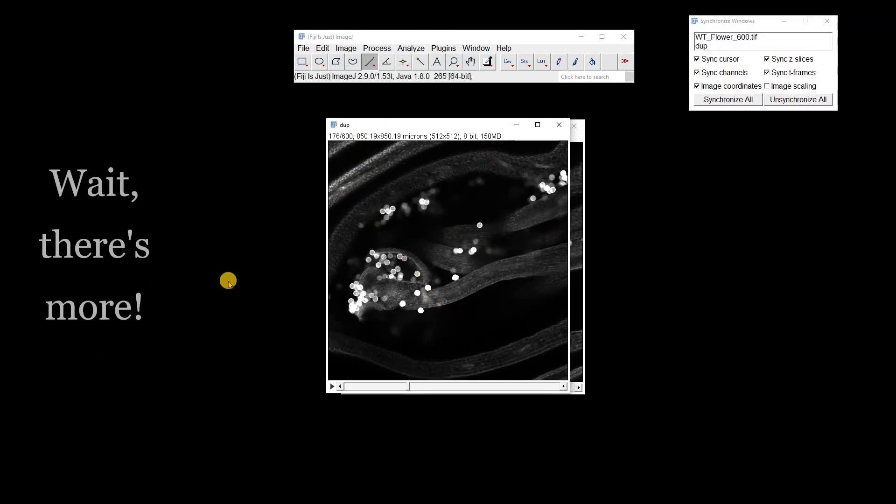
pyautogui.click(303, 49)
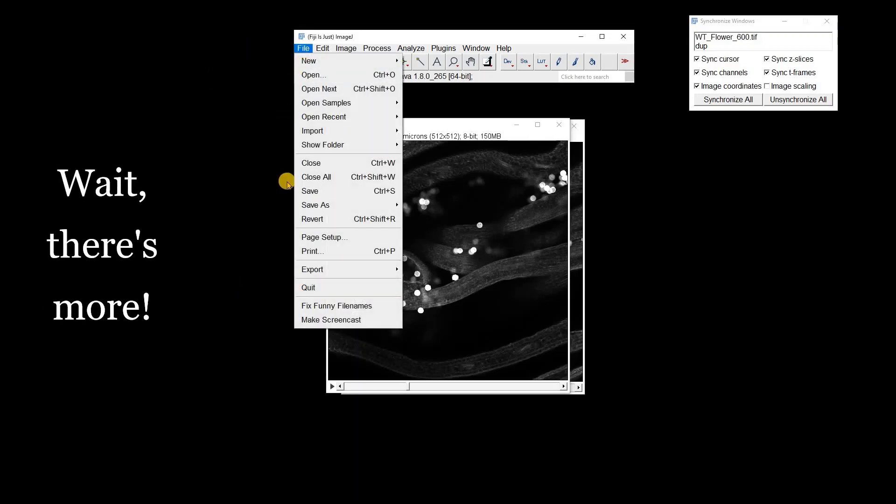
pyautogui.click(359, 177)
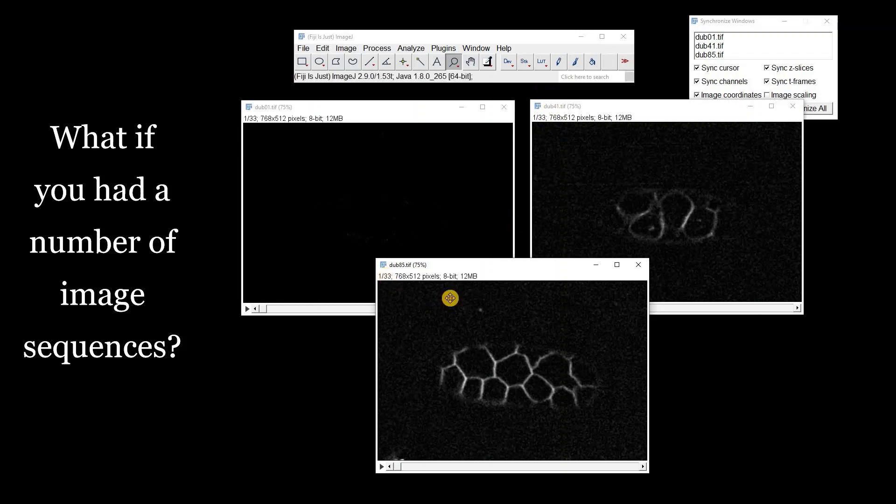
# Step: Synchronize the dub01, dub41 and dub85 stacks and browse their slices together
pyautogui.click(727, 37)
pyautogui.click(735, 111)
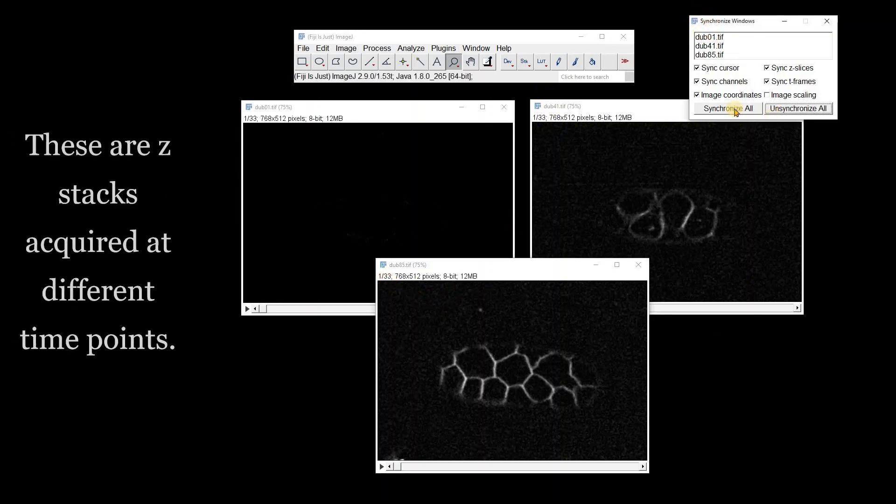
pyautogui.click(263, 309)
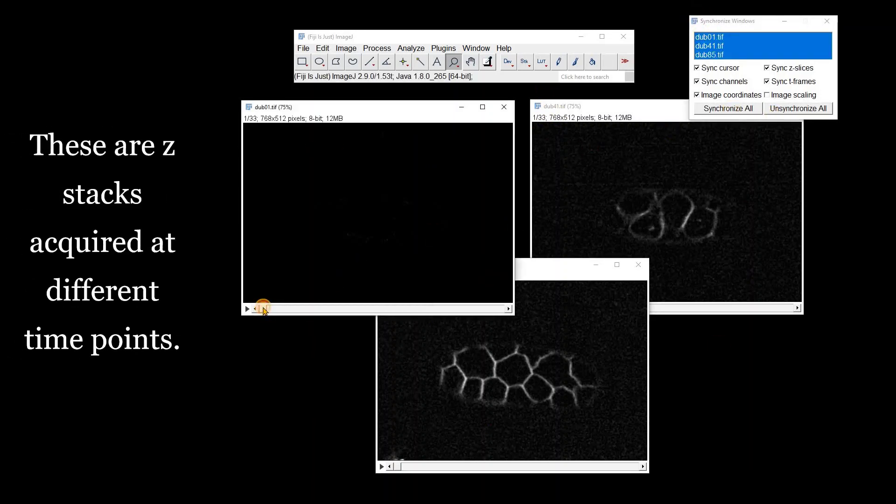
pyautogui.moveTo(268, 310)
pyautogui.mouseDown()
pyautogui.moveTo(513, 319)
pyautogui.moveTo(393, 308)
pyautogui.moveTo(276, 314)
pyautogui.mouseUp()
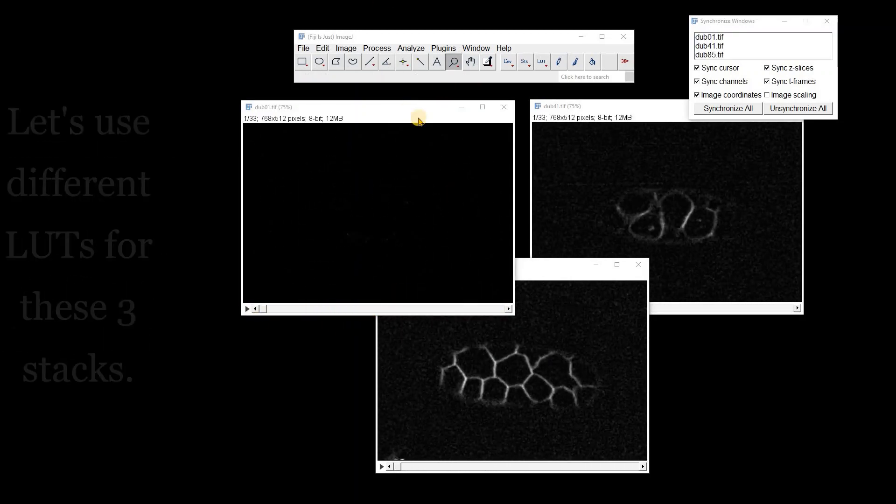
# Step: Apply the Cyan Hot LUT to the dub01 stack and display its slice 7
pyautogui.click(544, 63)
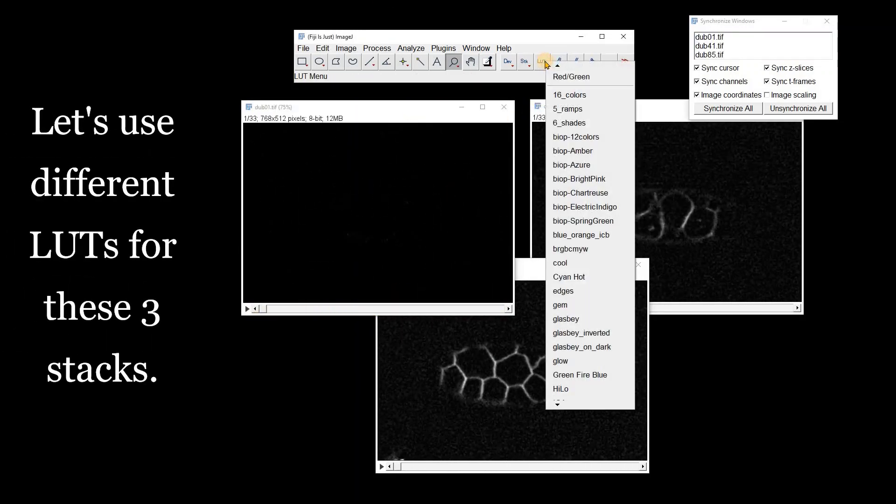
pyautogui.click(562, 278)
pyautogui.moveTo(264, 310); pyautogui.dragTo(309, 307)
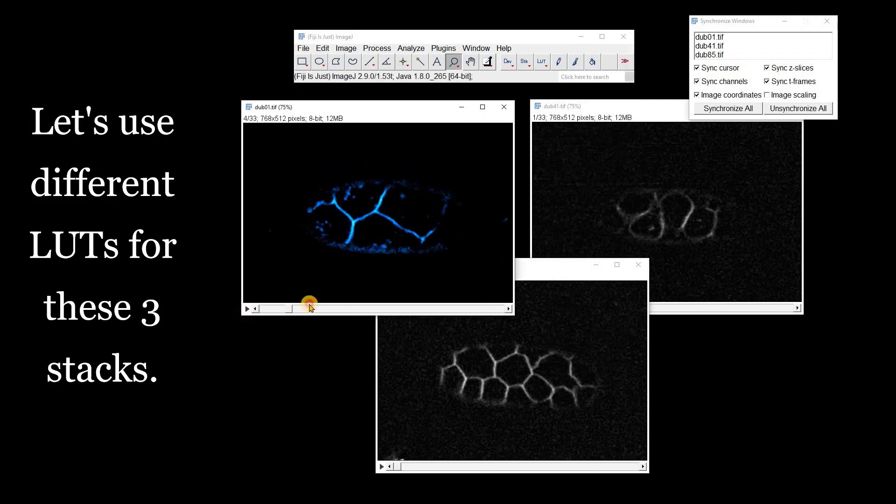
# Step: Apply the Orange Hot LUT to the dub41 stack
pyautogui.click(625, 108)
pyautogui.click(541, 60)
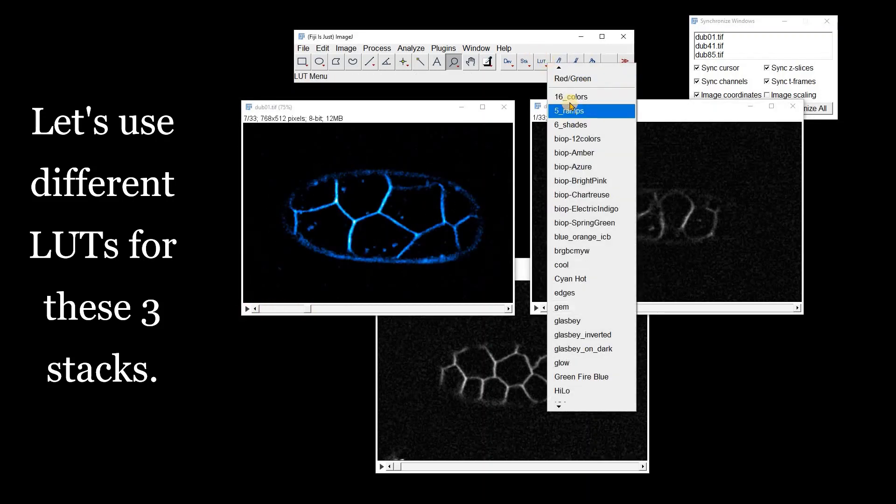
pyautogui.press('Down')
pyautogui.press('Down')
pyautogui.press('Down')
pyautogui.press('Down')
pyautogui.press('Down')
pyautogui.press('Down')
pyautogui.press('Down')
pyautogui.press('Down')
pyautogui.press('Down')
pyautogui.press('Down')
pyautogui.press('Down')
pyautogui.press('Down')
pyautogui.press('Down')
pyautogui.press('Down')
pyautogui.press('Down')
pyautogui.press('Down')
pyautogui.press('Down')
pyautogui.press('Down')
pyautogui.press('Down')
pyautogui.press('Down')
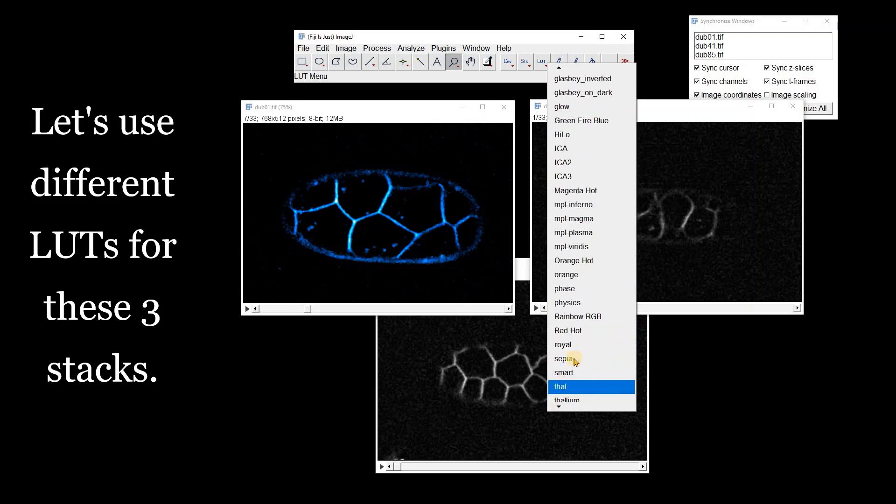
pyautogui.click(587, 264)
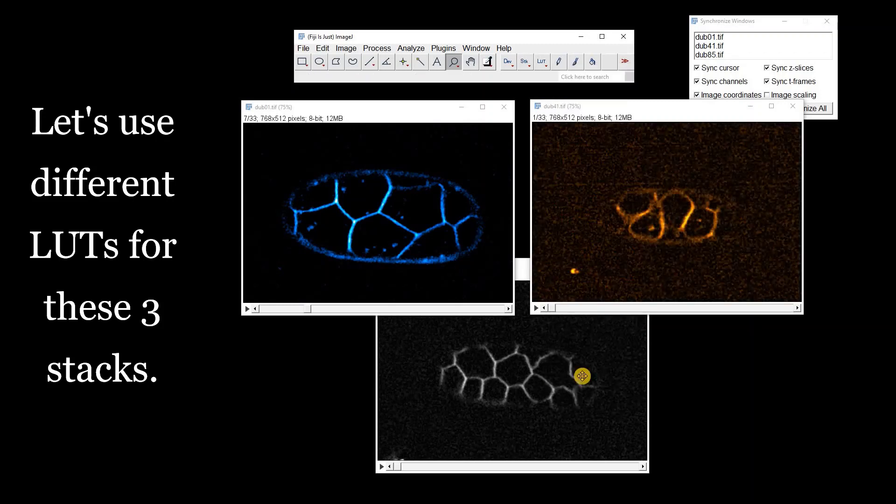
# Step: Apply the Magenta Hot LUT to the dub85 stack
pyautogui.click(525, 273)
pyautogui.click(541, 65)
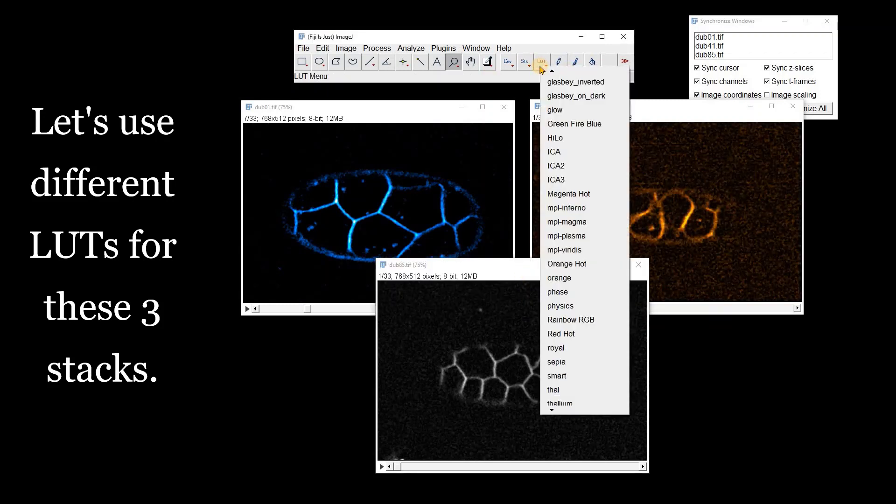
pyautogui.scroll(2, 554, 140)
pyautogui.click(566, 221)
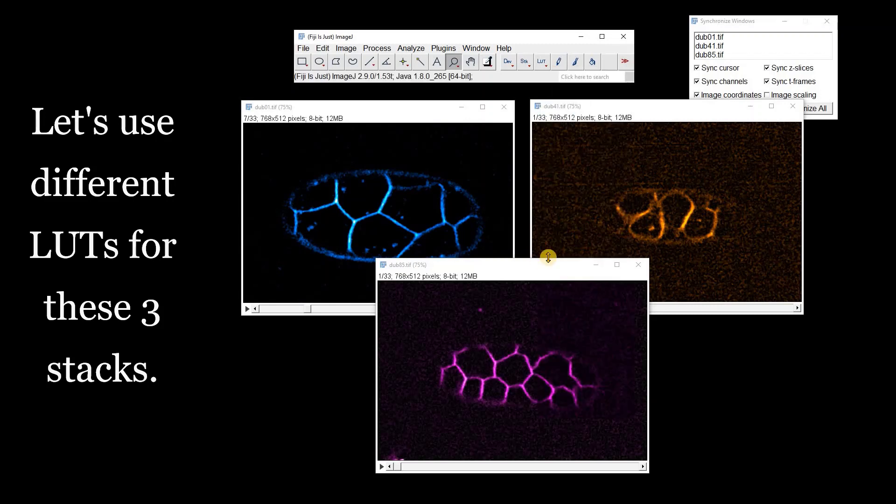
# Step: Convert the dub01, dub41 and dub85 stacks to RGB Color
pyautogui.click(346, 49)
pyautogui.moveTo(353, 60)
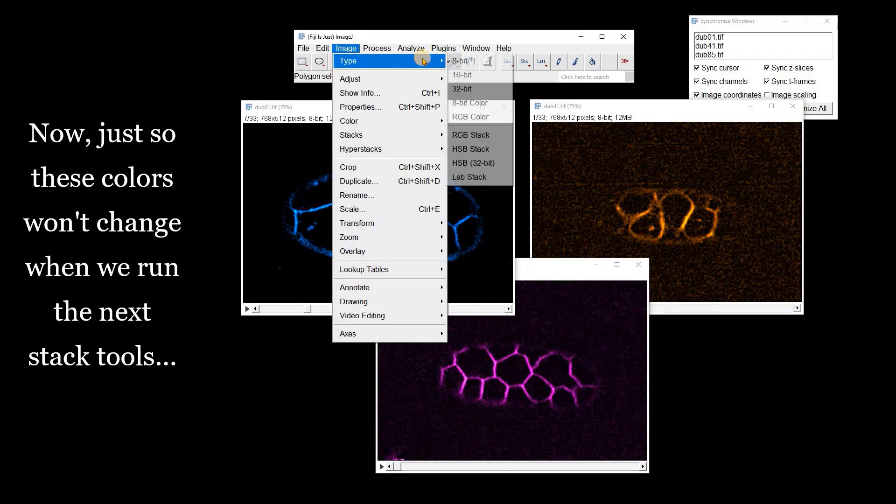
pyautogui.click(477, 121)
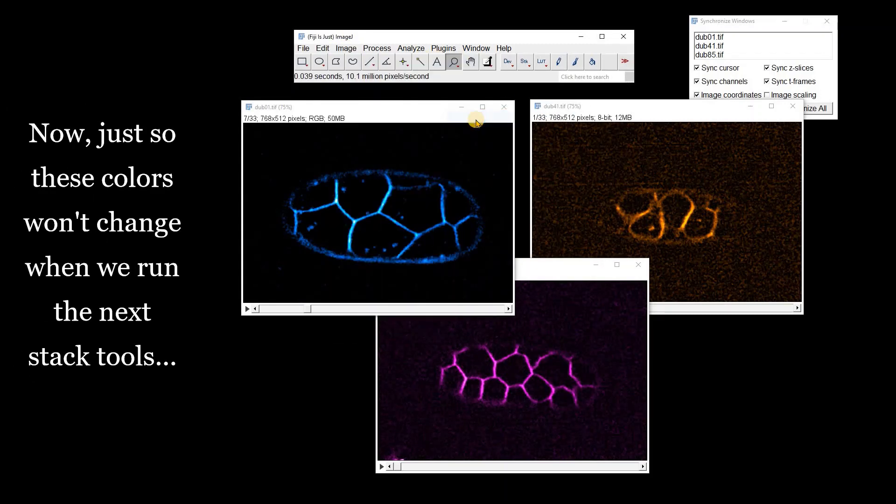
pyautogui.click(562, 111)
pyautogui.click(346, 48)
pyautogui.moveTo(355, 60)
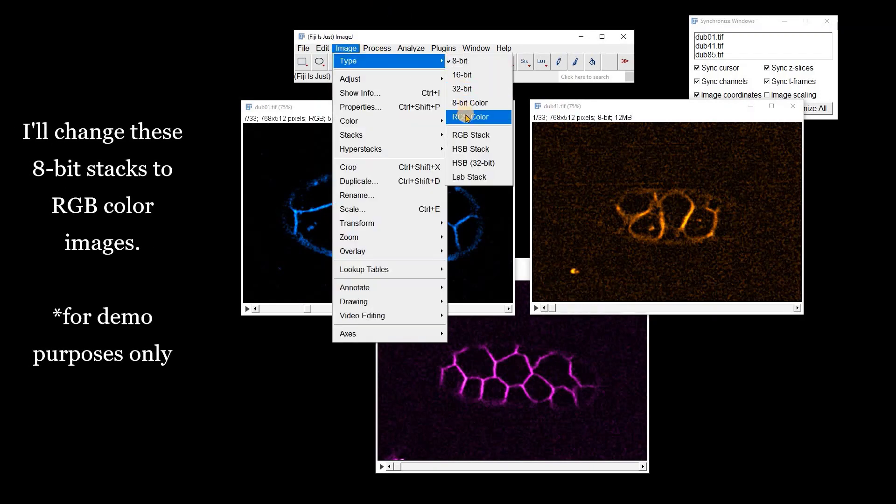
pyautogui.click(471, 116)
pyautogui.click(519, 269)
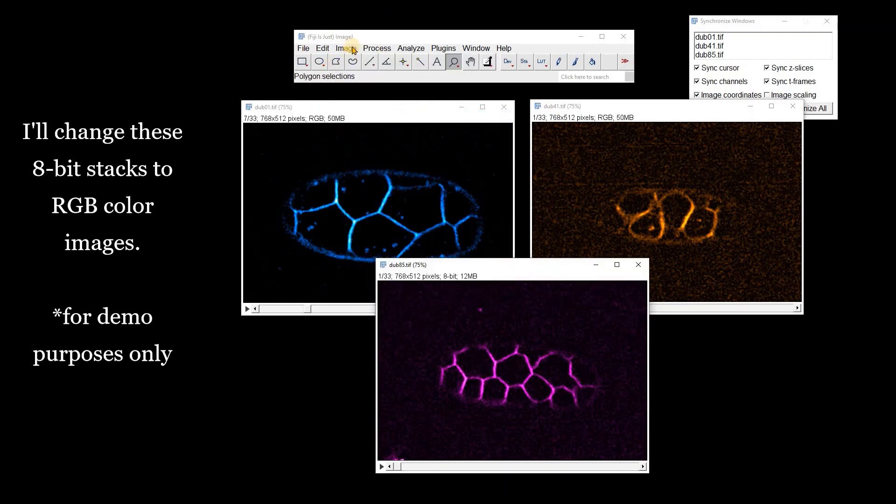
pyautogui.click(346, 48)
pyautogui.moveTo(373, 60)
pyautogui.click(495, 118)
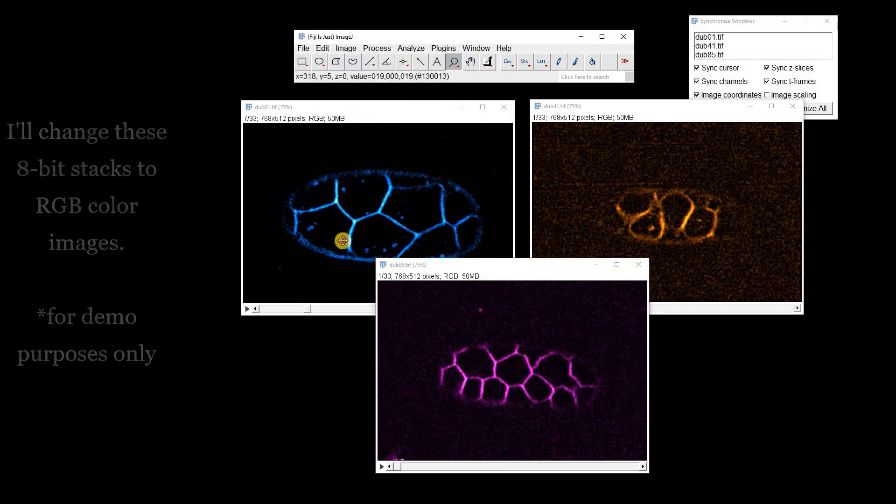
# Step: Interleave the stacks with dub01.tif as Stack 1 and dub85.tif as Stack 2
pyautogui.click(343, 49)
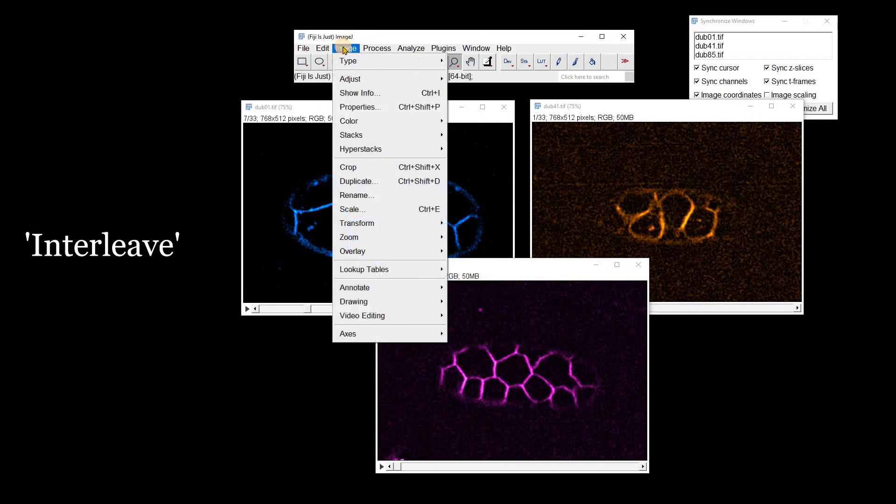
pyautogui.moveTo(373, 136)
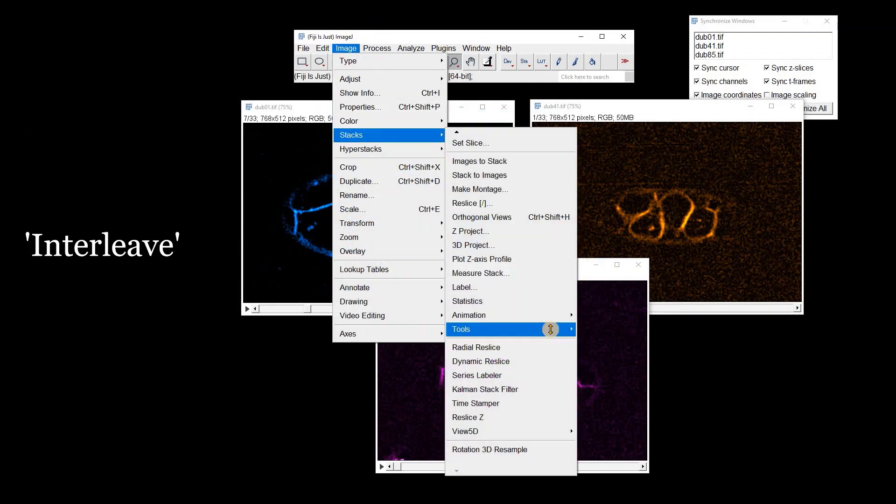
pyautogui.moveTo(551, 330)
pyautogui.click(598, 316)
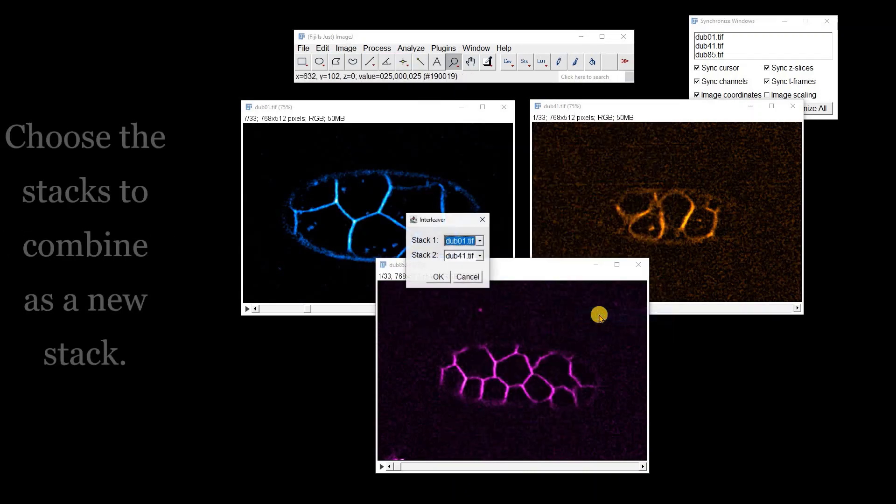
pyautogui.moveTo(438, 219); pyautogui.dragTo(510, 126)
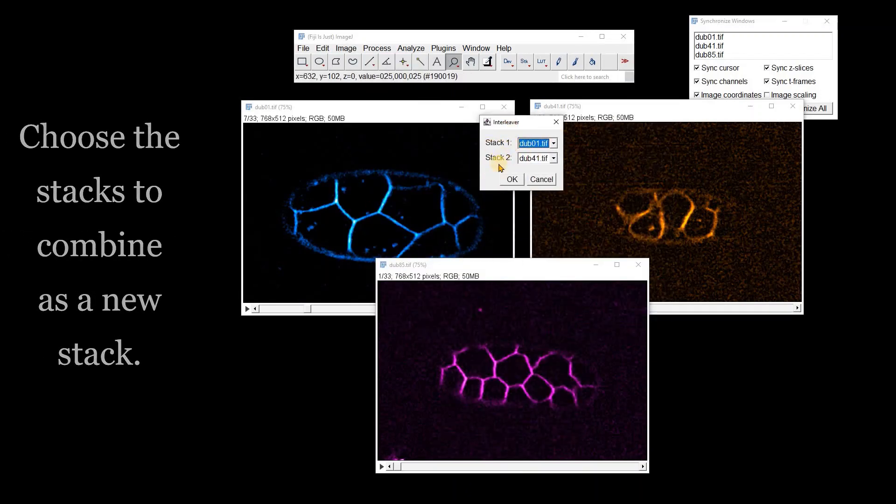
pyautogui.click(553, 158)
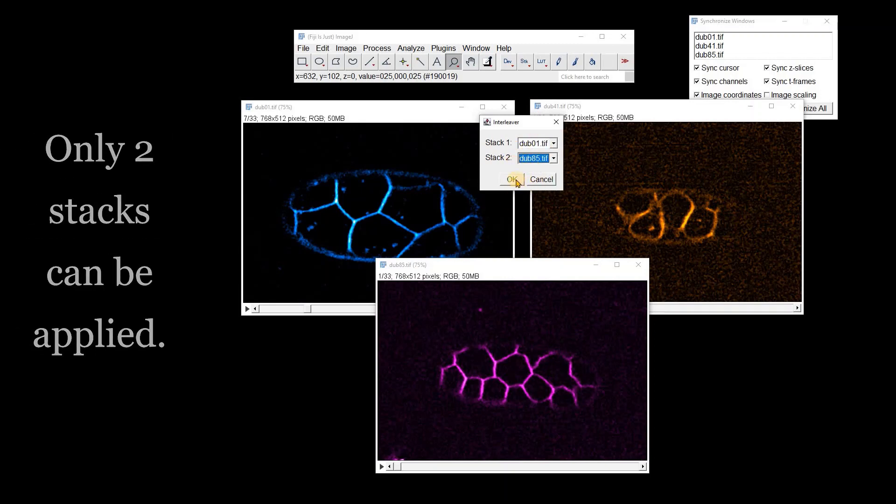
pyautogui.click(519, 185)
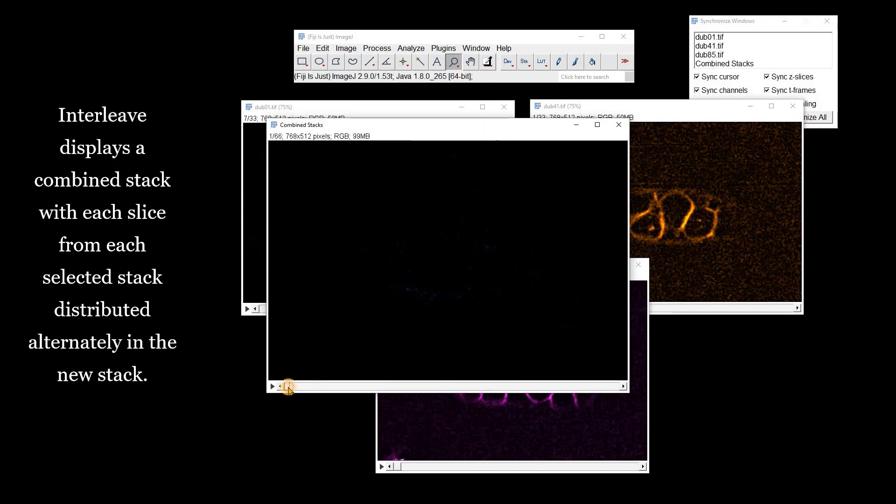
# Step: Deinterleave the Combined Stacks image into 2 channels without keeping the source stack
pyautogui.moveTo(300, 391)
pyautogui.mouseDown()
pyautogui.moveTo(528, 416)
pyautogui.moveTo(542, 402)
pyautogui.moveTo(300, 393)
pyautogui.moveTo(310, 380)
pyautogui.moveTo(303, 384)
pyautogui.mouseUp()
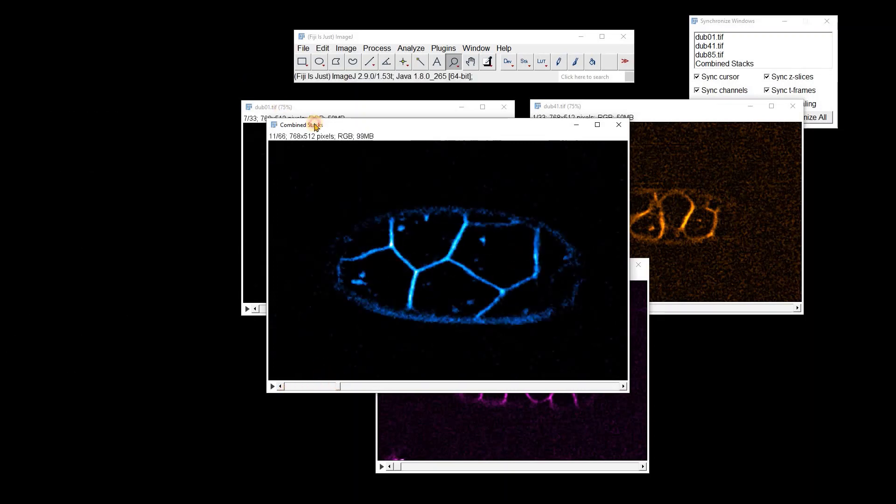
pyautogui.click(349, 49)
pyautogui.moveTo(387, 135)
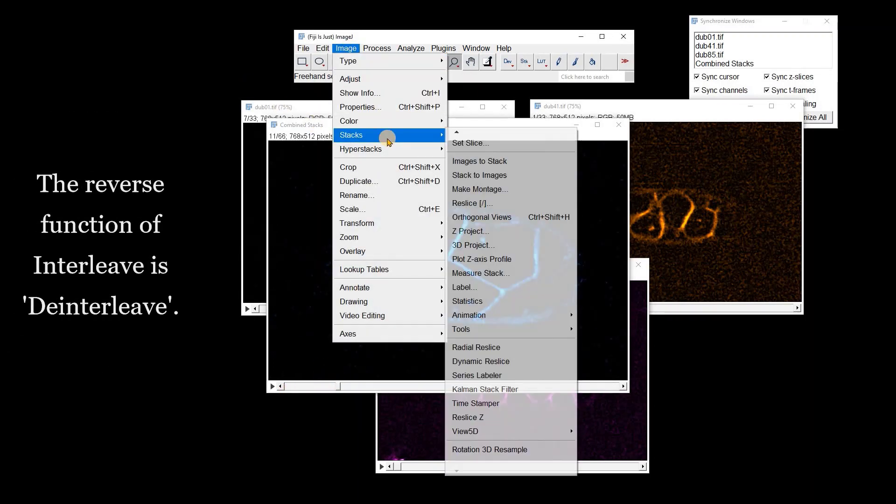
pyautogui.moveTo(489, 333)
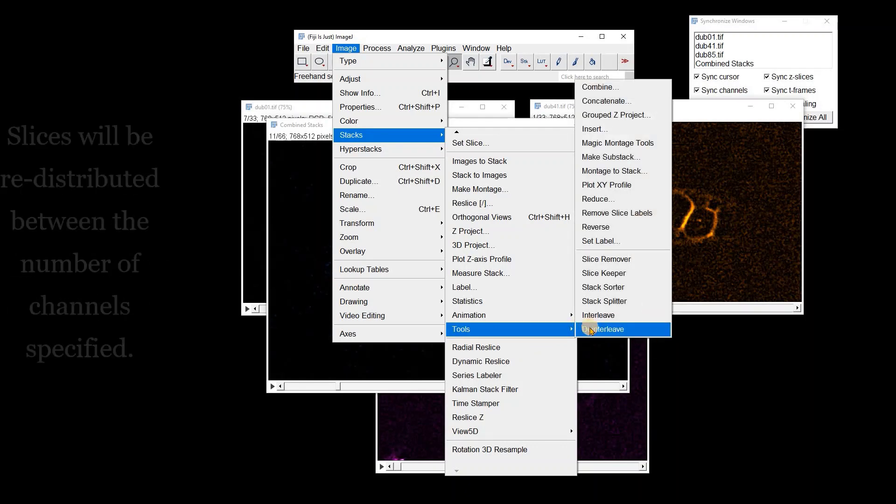
pyautogui.click(590, 330)
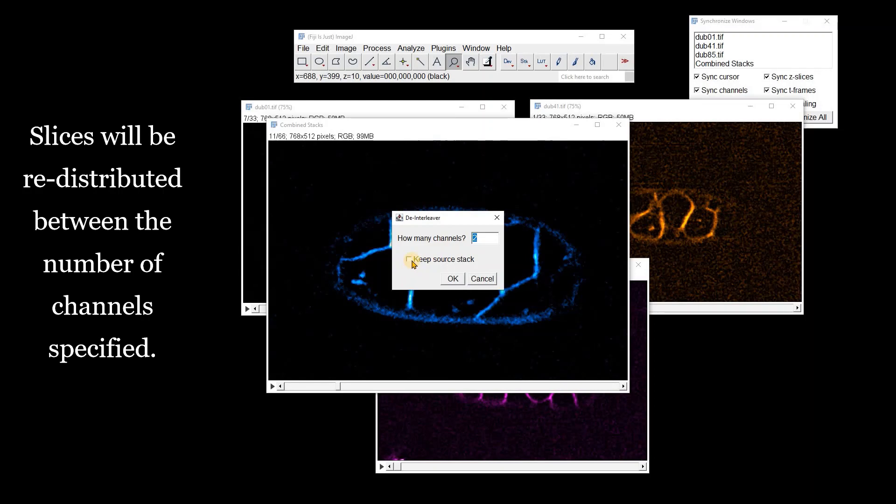
pyautogui.click(452, 280)
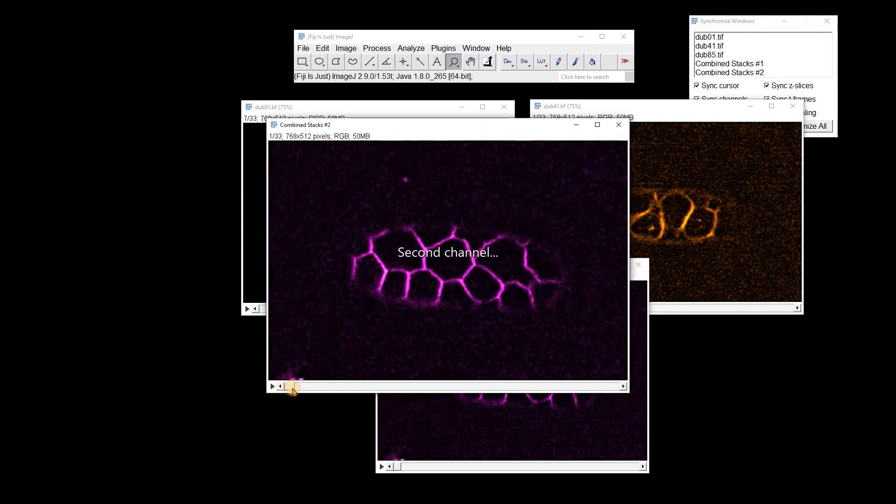
# Step: Separate the two deinterleaved stack windows and browse the slices of each channel
pyautogui.moveTo(293, 390); pyautogui.dragTo(296, 348)
pyautogui.moveTo(300, 130); pyautogui.dragTo(458, 158)
pyautogui.click(346, 130)
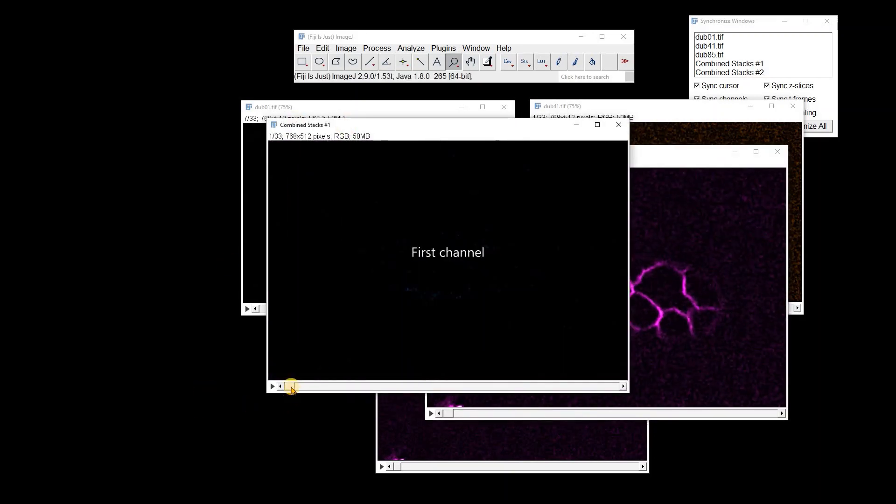
pyautogui.moveTo(291, 389); pyautogui.dragTo(553, 392)
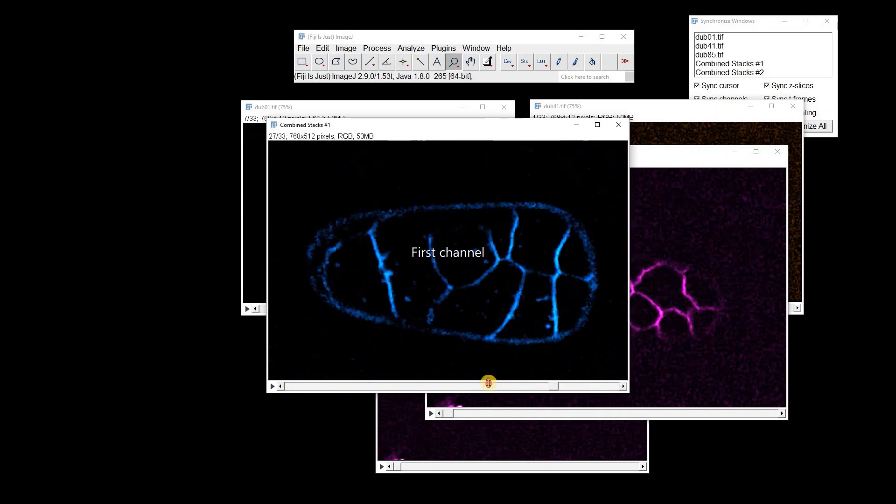
pyautogui.moveTo(488, 382); pyautogui.dragTo(390, 388)
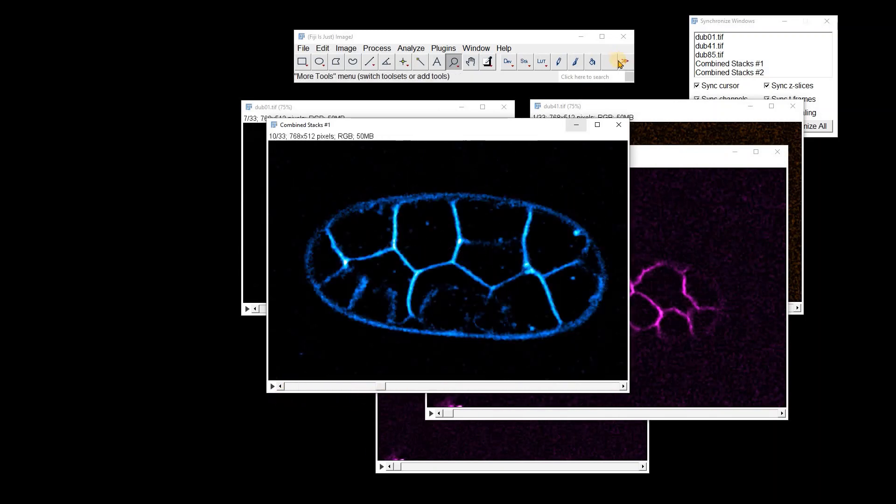
pyautogui.click(675, 163)
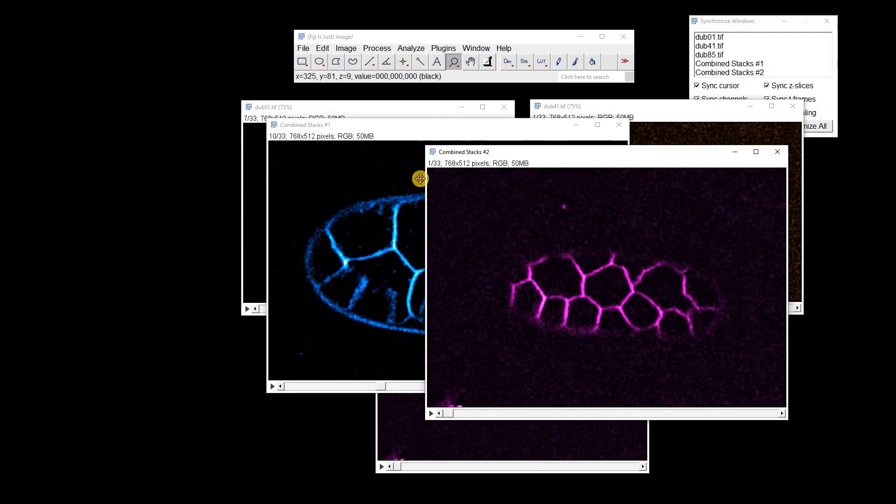
# Step: Combine the stacks horizontally with Combined Stacks #1 as Stack1 and Combined Stacks #2 as Stack2
pyautogui.click(348, 48)
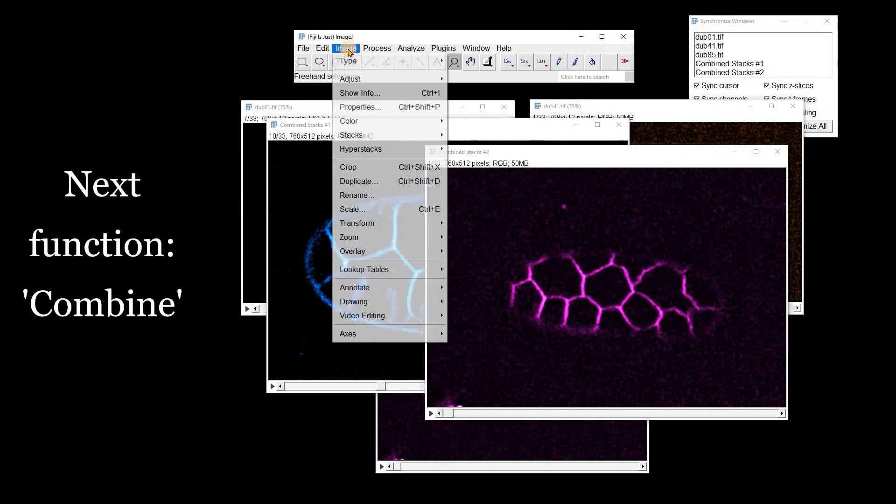
pyautogui.moveTo(390, 135)
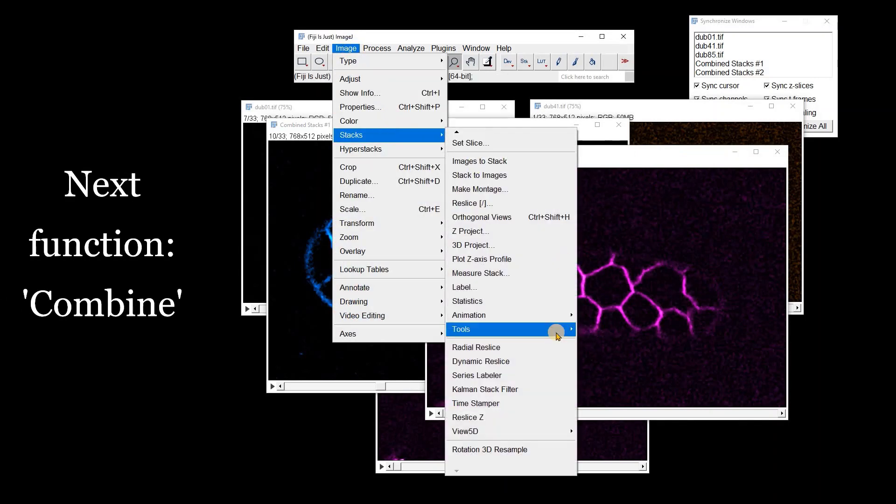
pyautogui.moveTo(556, 335)
pyautogui.click(613, 85)
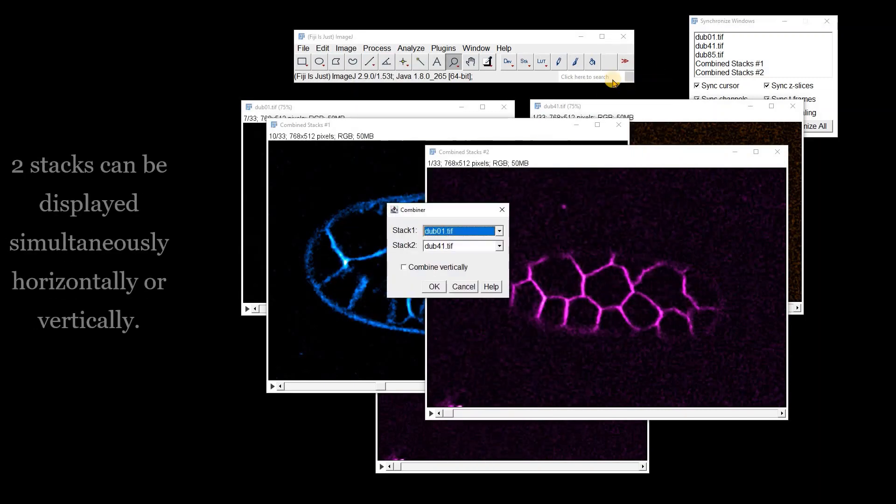
pyautogui.click(498, 232)
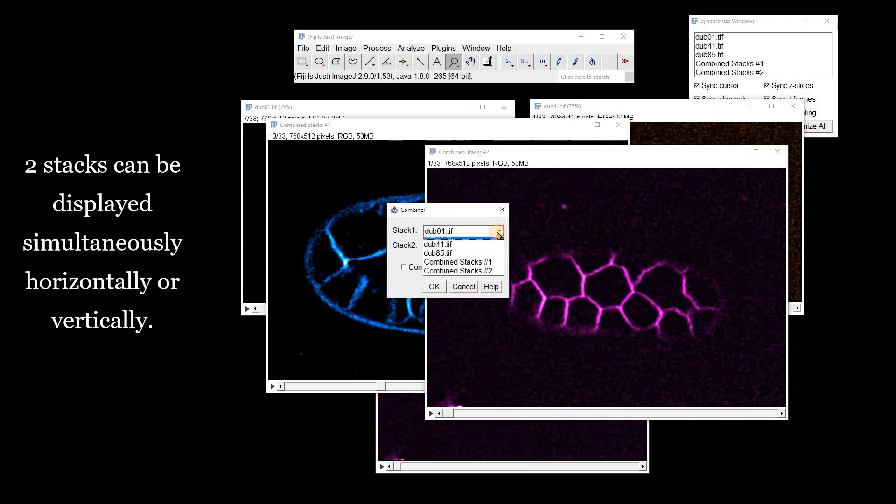
pyautogui.click(473, 269)
pyautogui.click(499, 246)
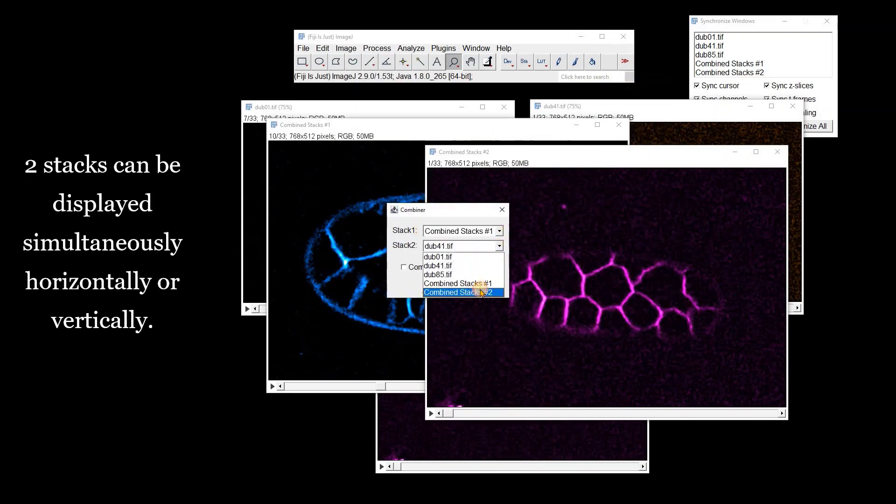
pyautogui.click(482, 293)
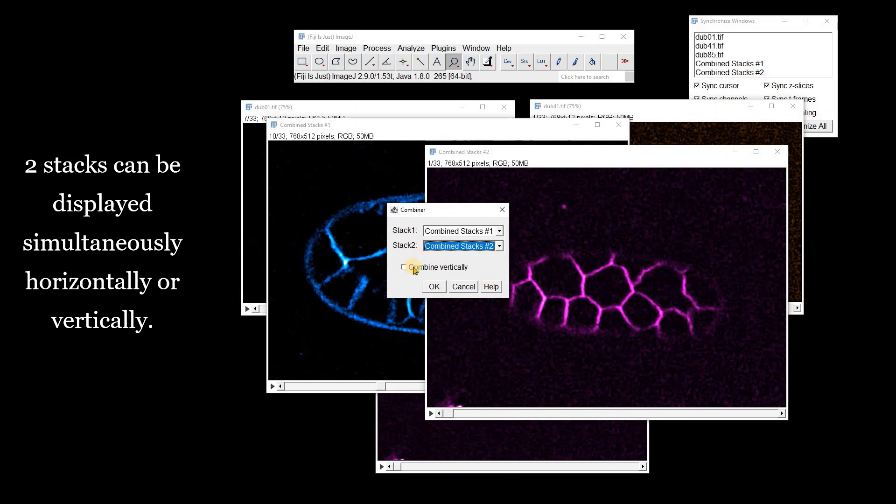
pyautogui.click(434, 286)
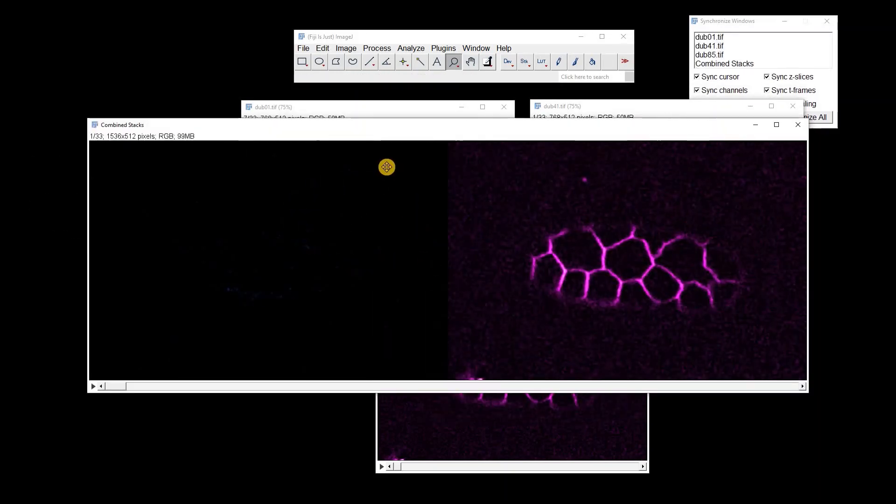
# Step: Browse the slices of the side-by-side combined stack and close it
pyautogui.moveTo(115, 386); pyautogui.dragTo(334, 322)
pyautogui.click(798, 125)
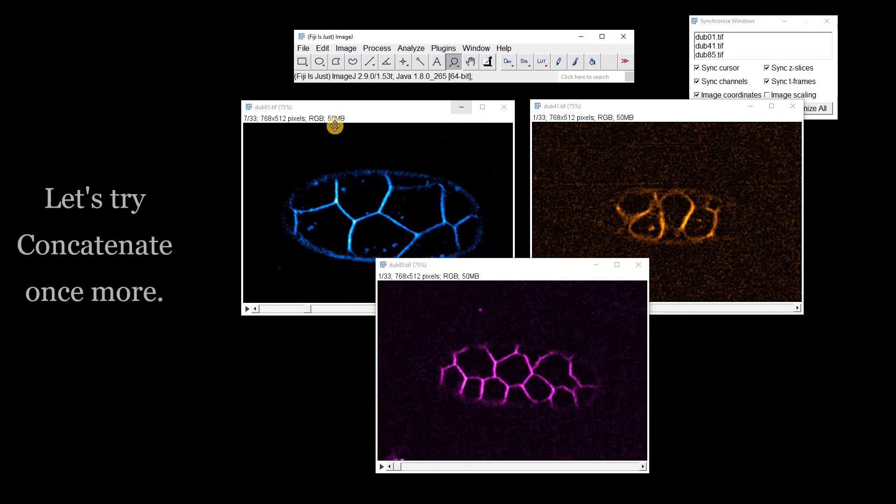
# Step: Concatenate dub01.tif and dub41.tif as a 4D image, keeping the original images
pyautogui.click(350, 49)
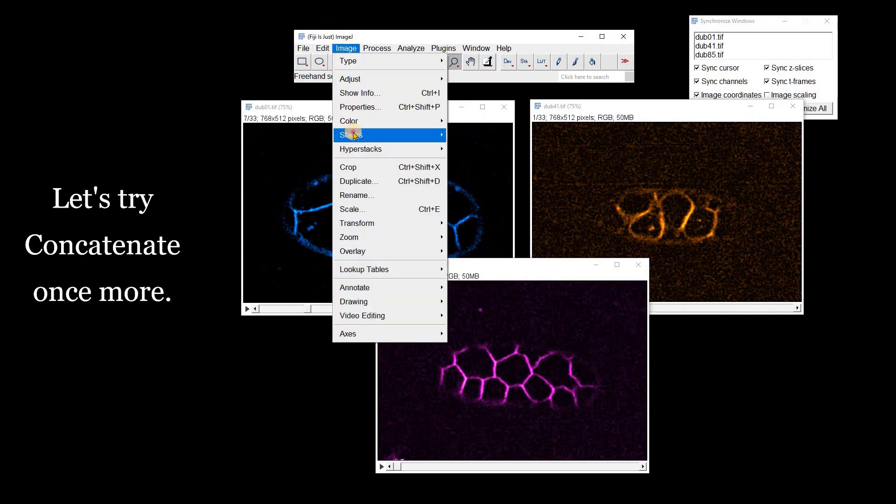
pyautogui.moveTo(365, 135)
pyautogui.click(545, 333)
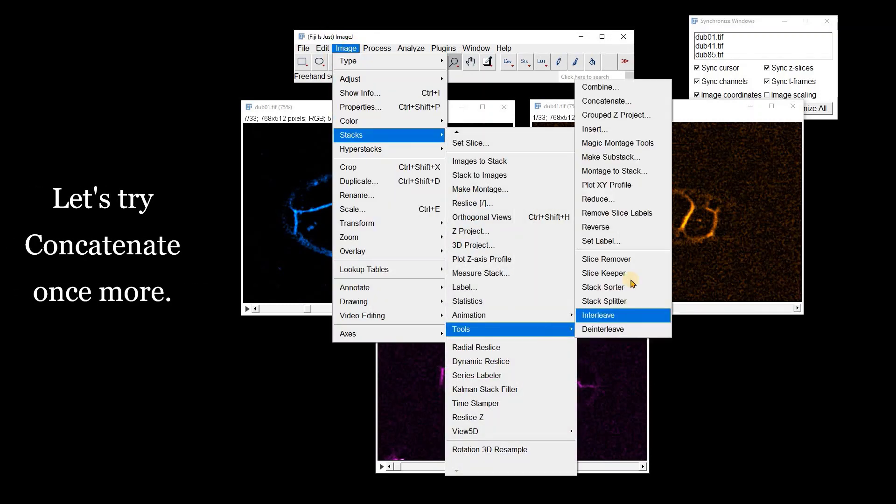
pyautogui.click(592, 97)
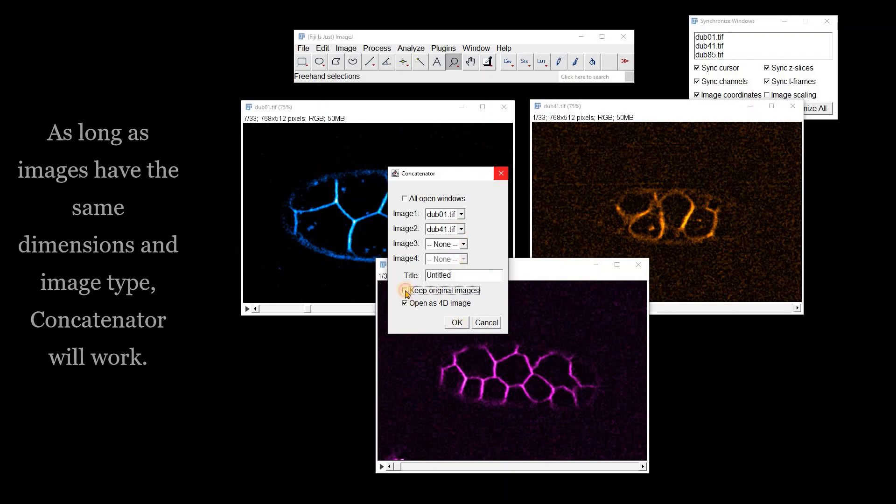
pyautogui.click(456, 322)
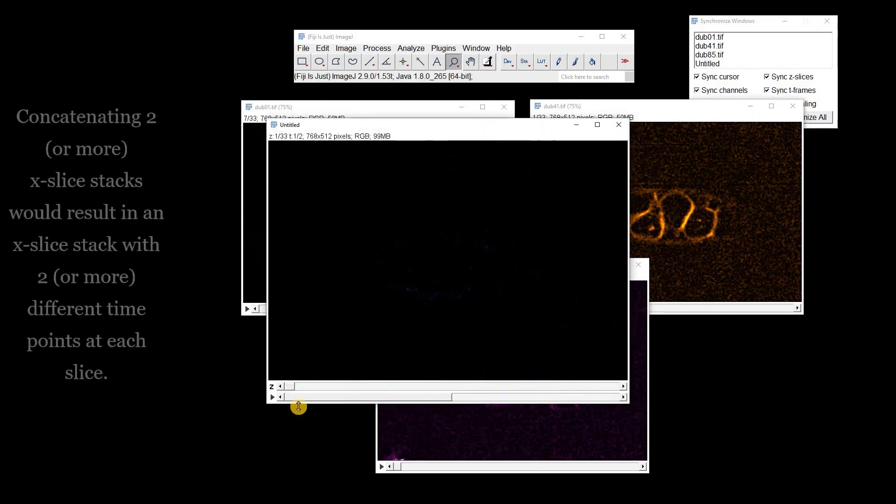
# Step: Examine the z-slices and both time points of the concatenated stack
pyautogui.moveTo(430, 395); pyautogui.dragTo(567, 391)
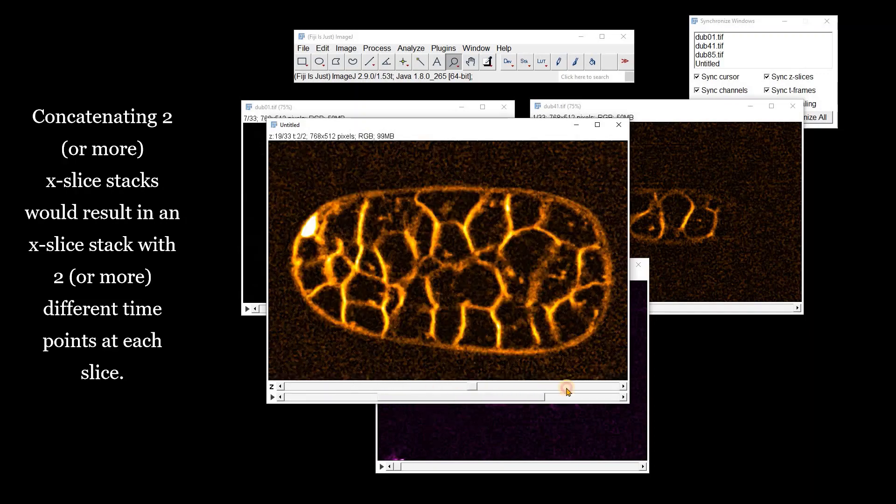
pyautogui.moveTo(475, 389); pyautogui.dragTo(360, 386)
pyautogui.moveTo(527, 401); pyautogui.dragTo(336, 412)
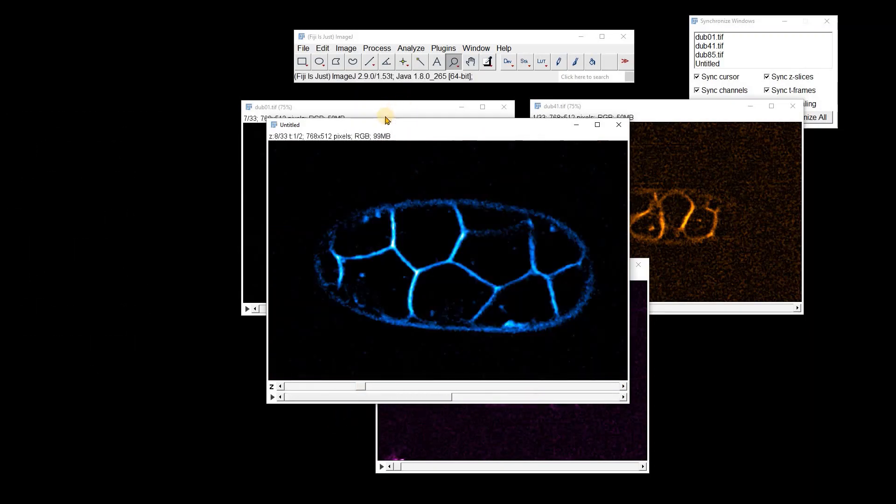
# Step: Scale the entire dub85.tif stack by 0.25 in X and Y with bilinear interpolation into a new window, dub85-1.tif
pyautogui.moveTo(386, 120); pyautogui.dragTo(404, 108)
pyautogui.click(503, 424)
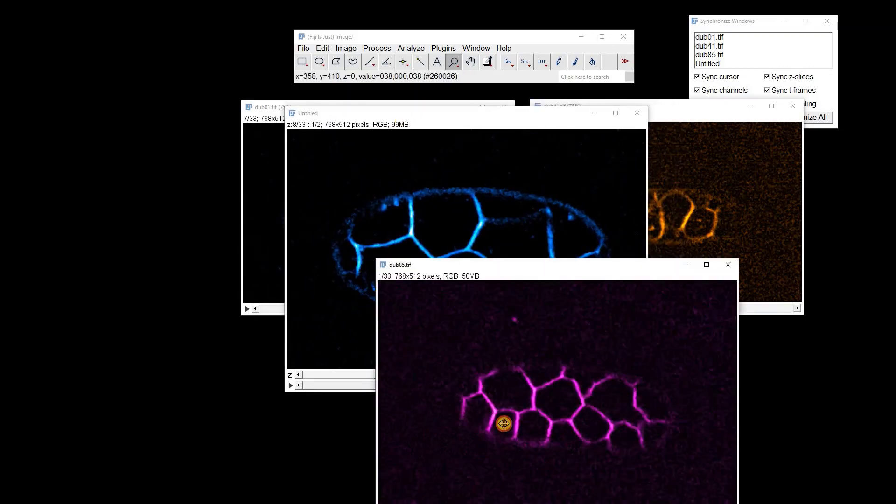
pyautogui.moveTo(525, 265); pyautogui.dragTo(524, 165)
pyautogui.click(346, 48)
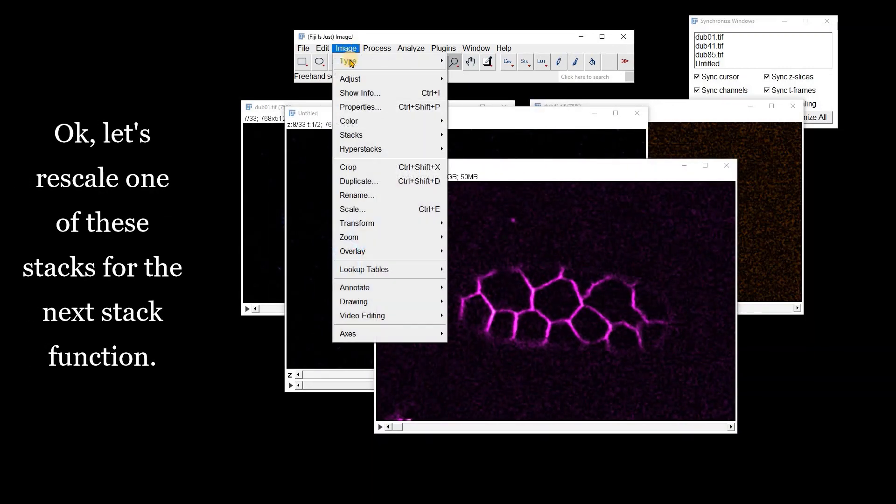
pyautogui.click(381, 213)
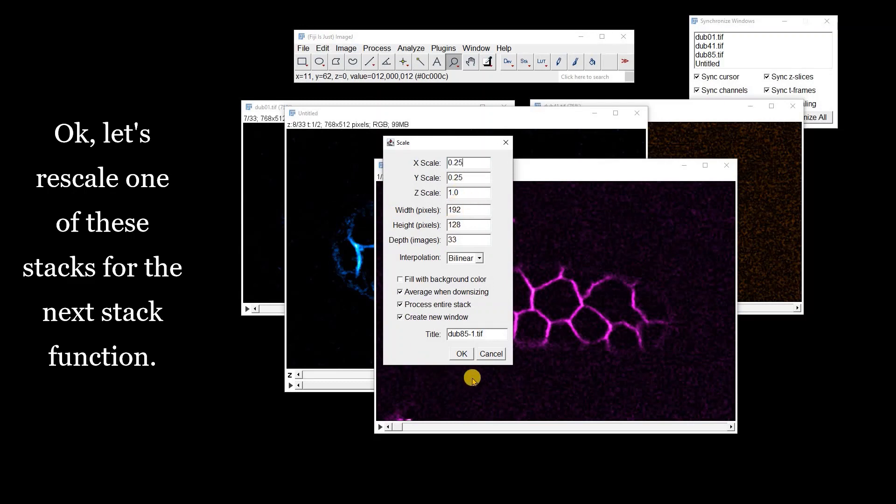
pyautogui.click(461, 354)
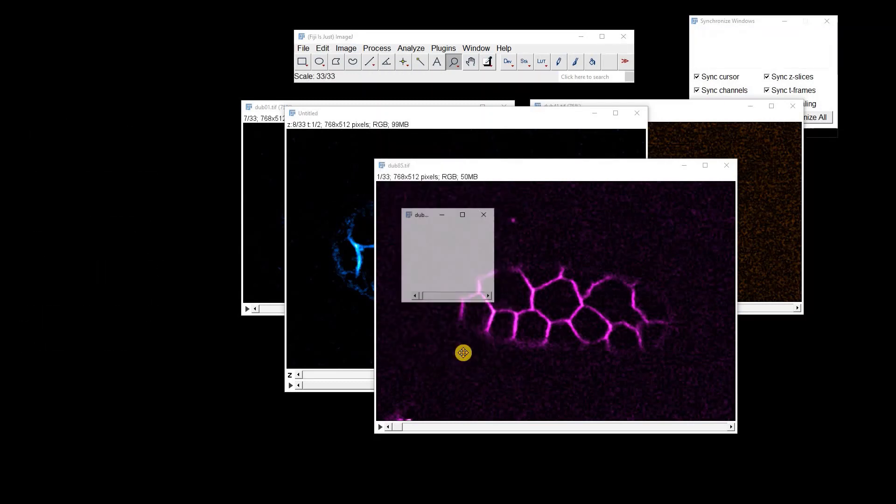
# Step: Zoom dub85.tif out to 75%, move it aside, and bring the scaled-down stack to slice 7
pyautogui.rightClick(573, 255)
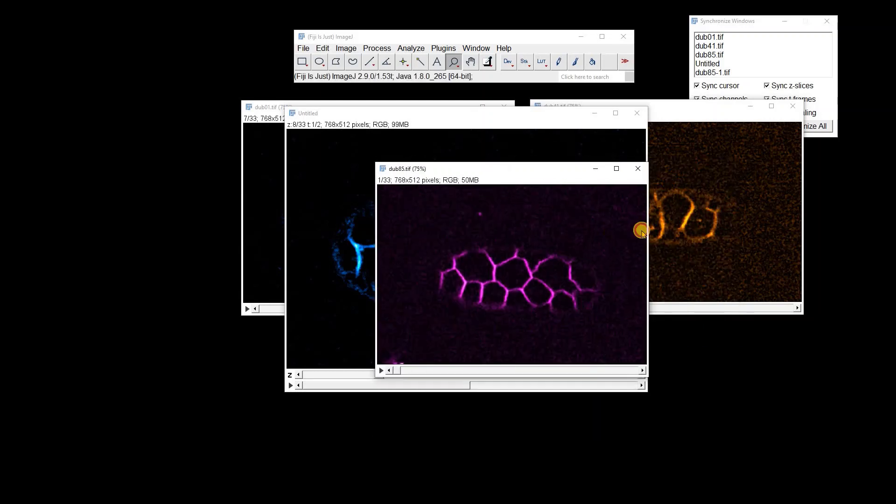
pyautogui.moveTo(434, 214); pyautogui.dragTo(453, 179)
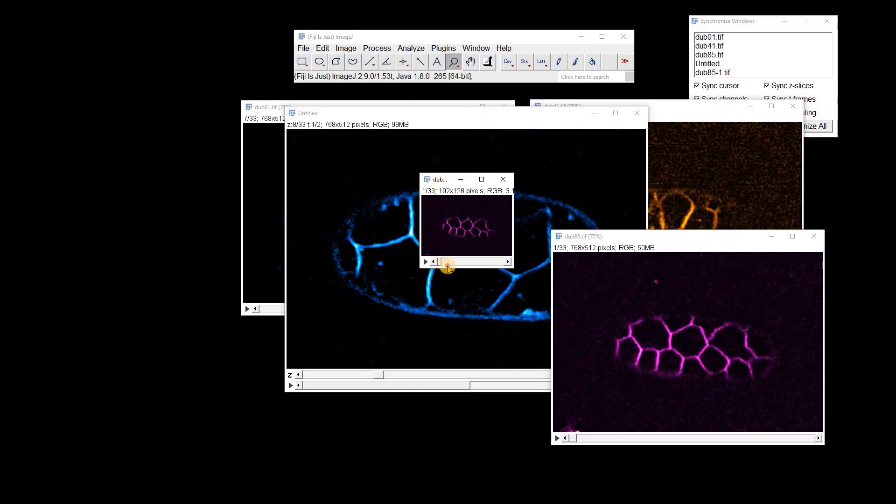
pyautogui.moveTo(447, 268)
pyautogui.mouseDown()
pyautogui.moveTo(436, 256)
pyautogui.moveTo(449, 260)
pyautogui.mouseUp()
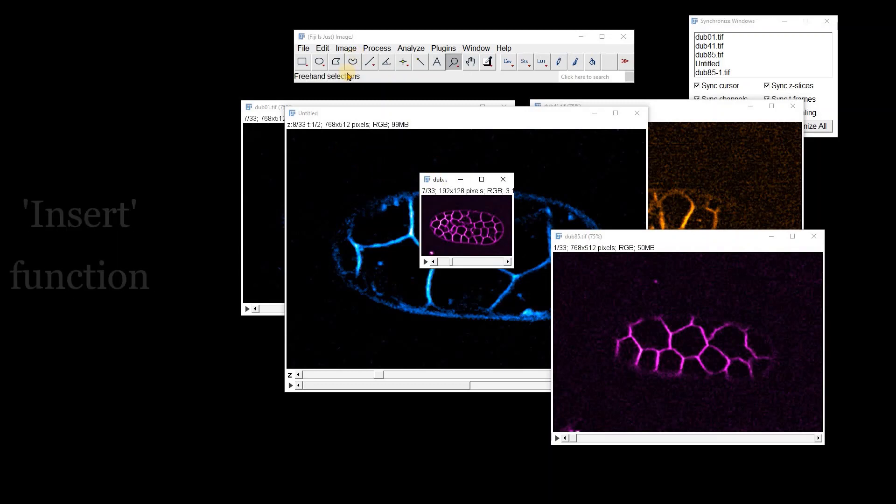
# Step: Insert dub85-1.tif into the Untitled stack at X location 0 and Y location 0, and close the dub85-1.tif source
pyautogui.click(345, 48)
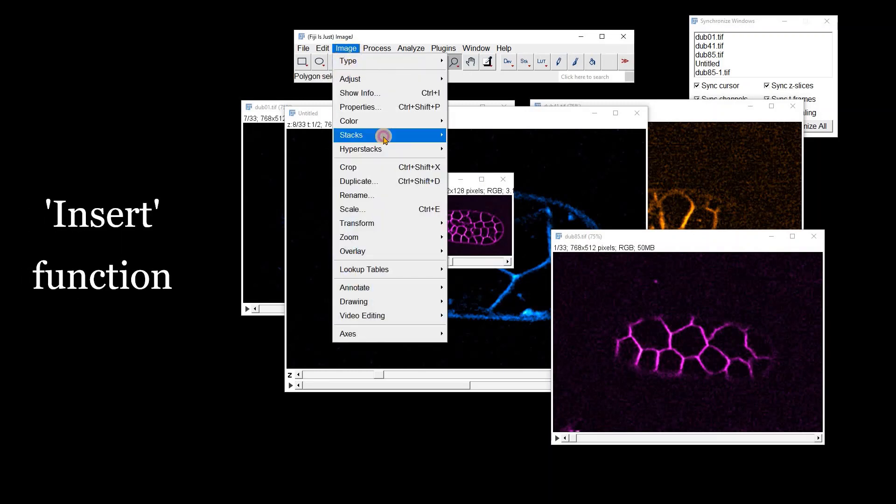
pyautogui.moveTo(379, 135)
pyautogui.moveTo(536, 329)
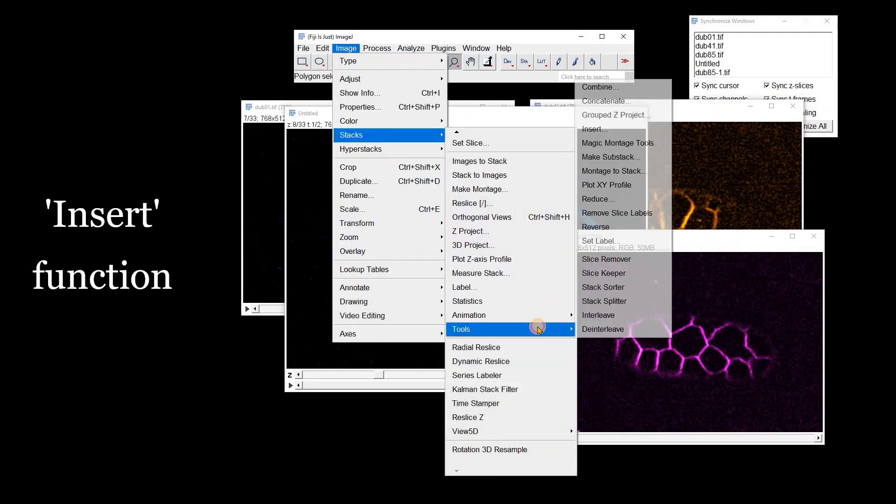
pyautogui.click(602, 129)
pyautogui.moveTo(447, 210); pyautogui.dragTo(332, 185)
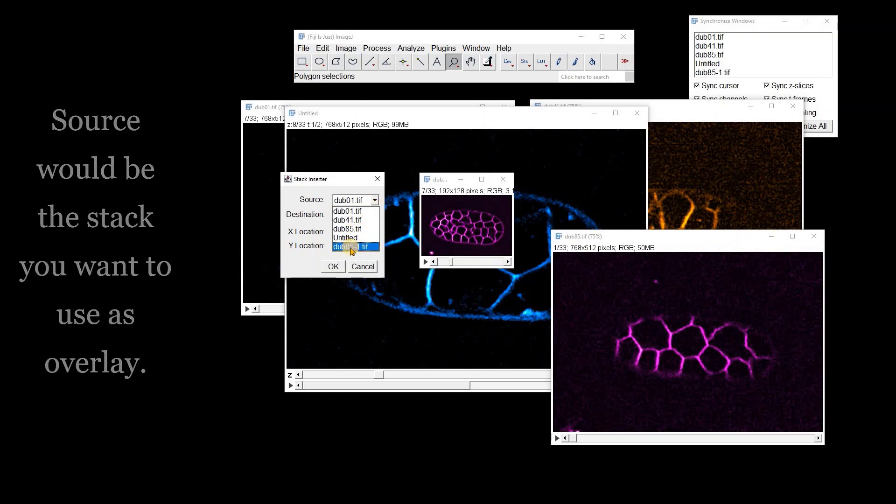
pyautogui.click(350, 247)
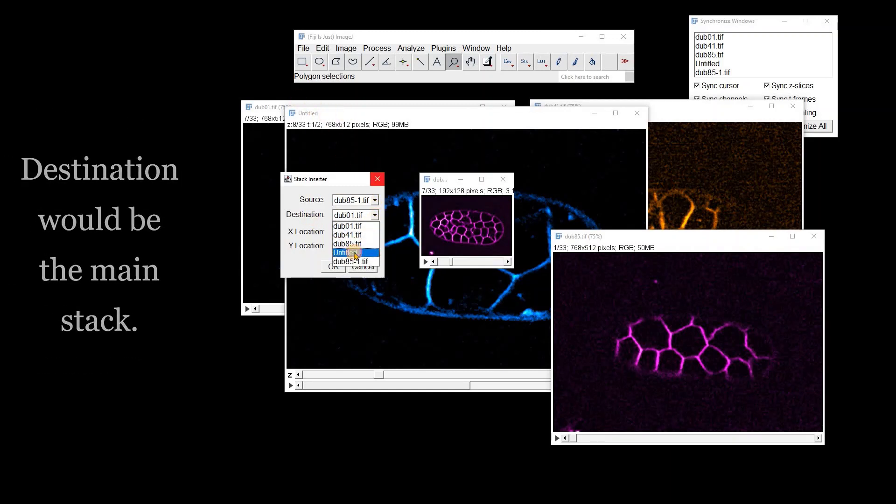
pyautogui.click(355, 252)
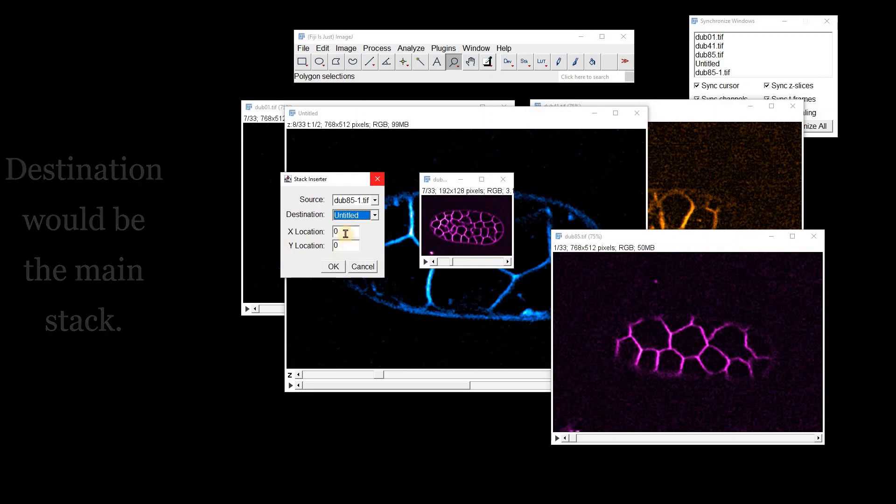
pyautogui.click(339, 267)
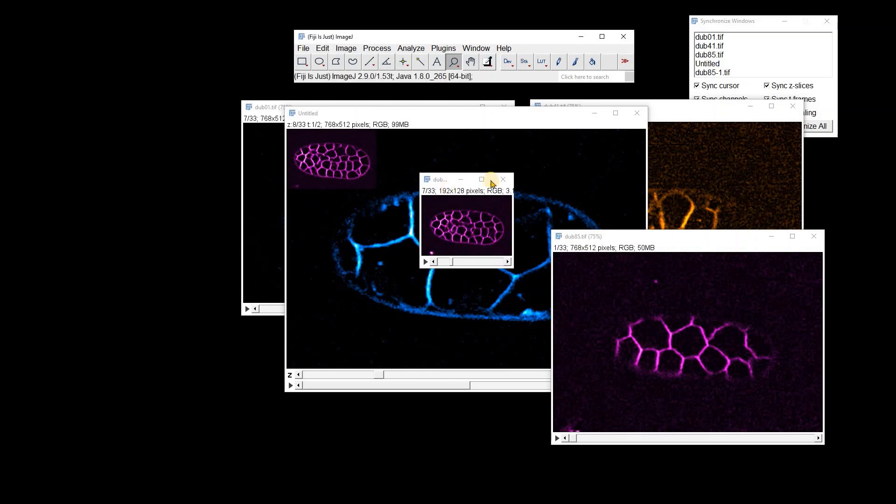
pyautogui.click(504, 181)
pyautogui.click(444, 170)
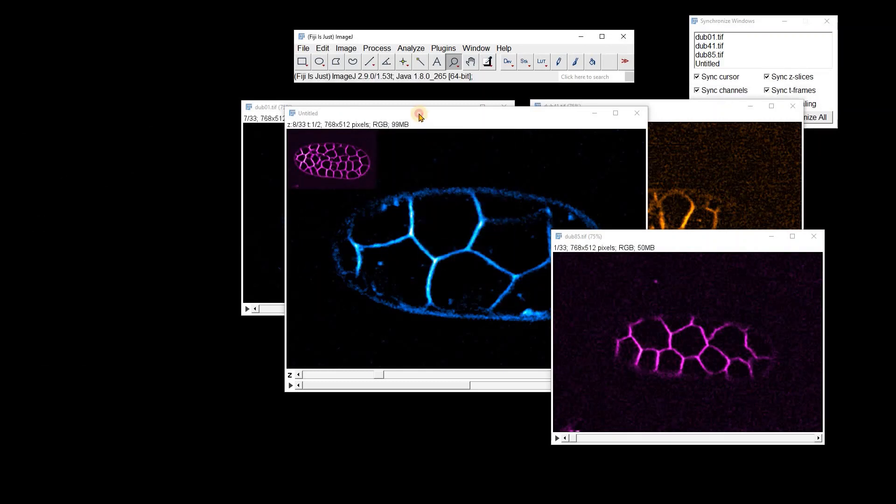
# Step: Browse the z-slices of the Untitled stack to check the inset, and close that stack
pyautogui.moveTo(382, 376); pyautogui.dragTo(310, 336)
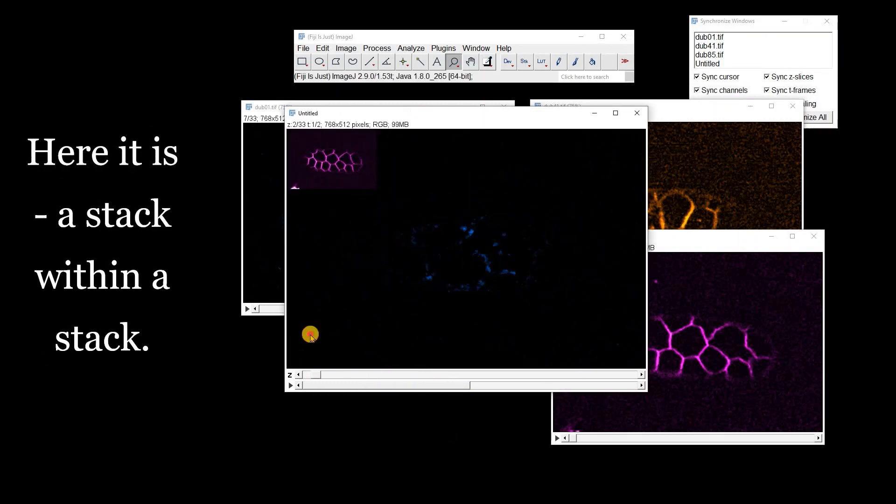
pyautogui.moveTo(336, 368); pyautogui.dragTo(471, 380)
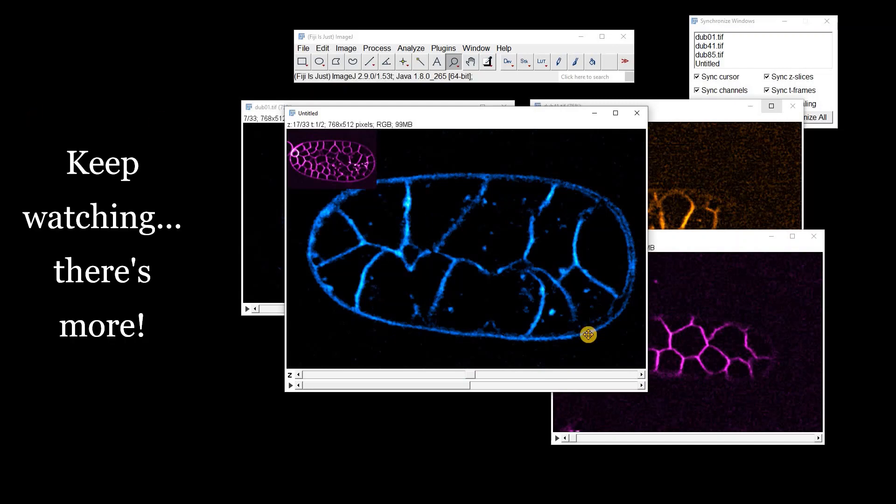
pyautogui.click(640, 114)
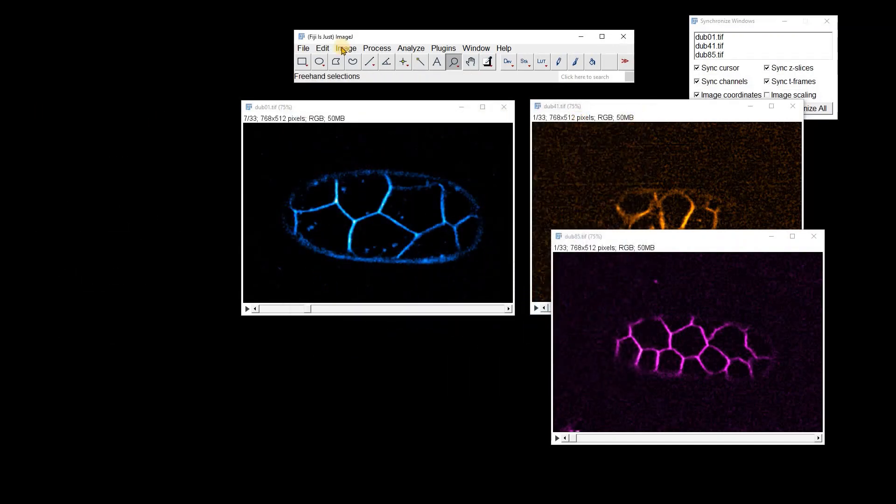
# Step: Open the Stack Sorter and move the dub01.tif window clear of it
pyautogui.click(346, 48)
pyautogui.moveTo(390, 135)
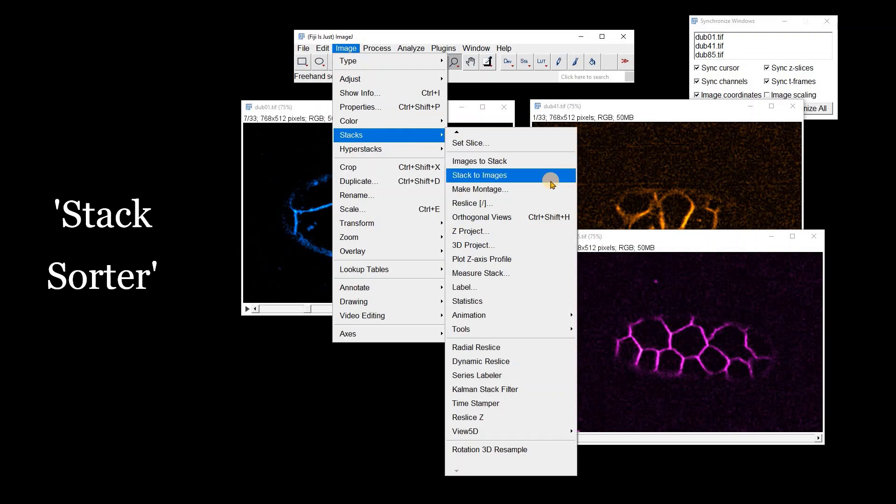
pyautogui.moveTo(570, 329)
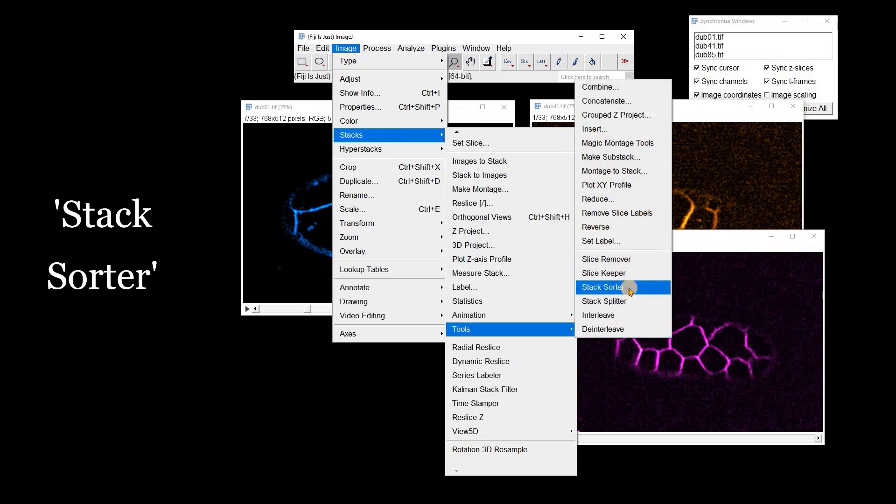
pyautogui.click(630, 290)
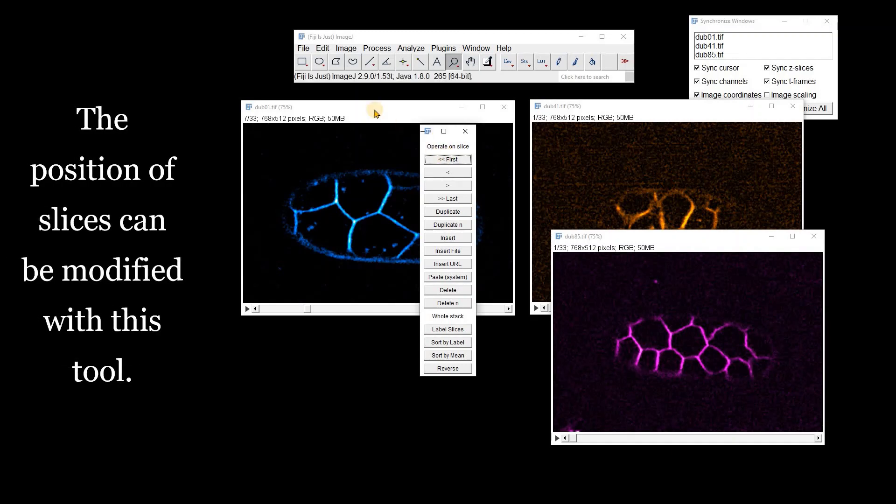
pyautogui.moveTo(376, 112); pyautogui.dragTo(633, 129)
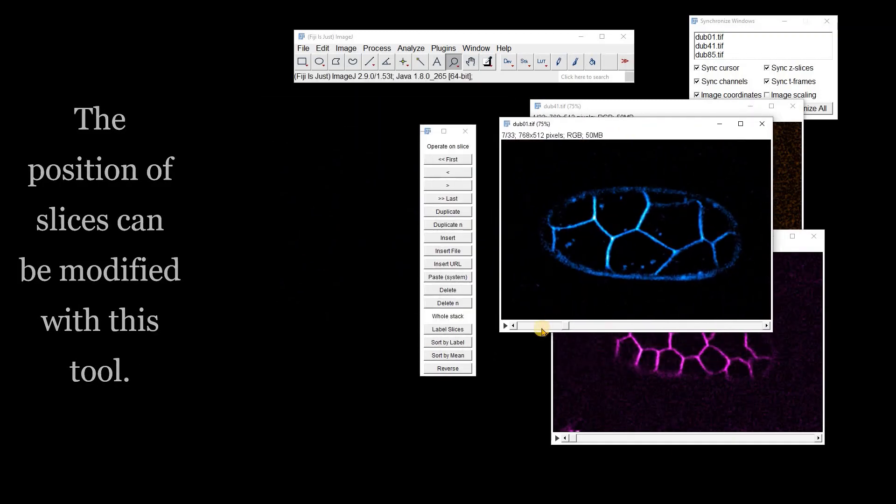
# Step: Make a middle slice of dub01.tif the first slice and make slice 23 the last slice
pyautogui.moveTo(565, 326); pyautogui.dragTo(645, 325)
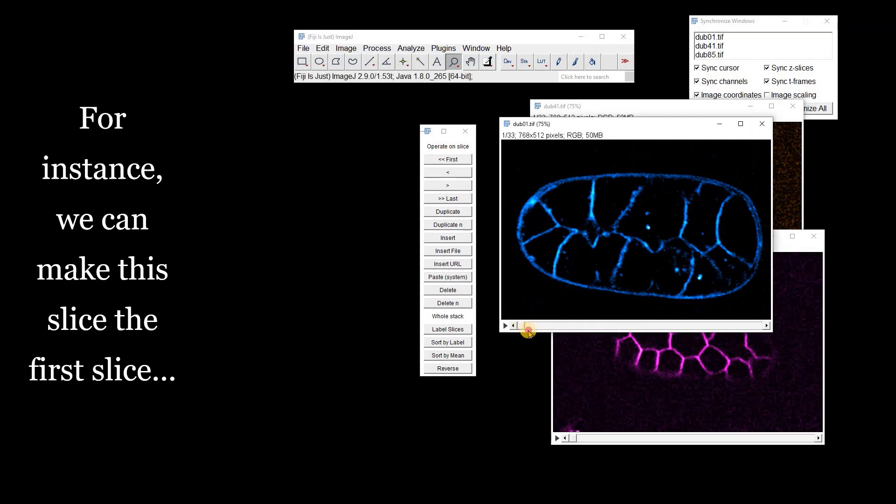
pyautogui.moveTo(529, 327); pyautogui.dragTo(682, 326)
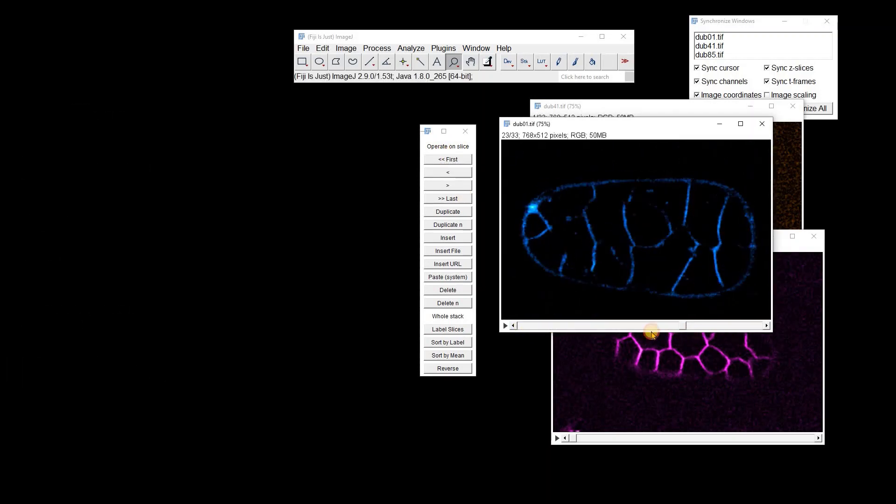
pyautogui.click(462, 199)
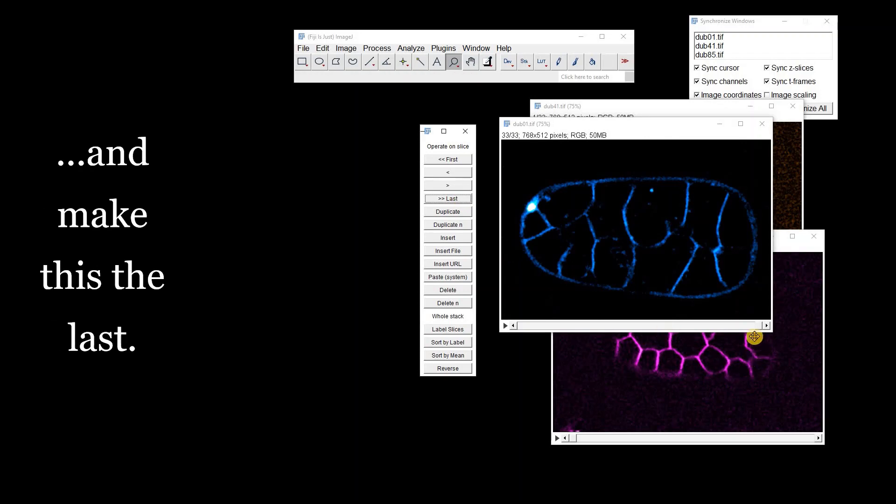
# Step: Duplicate slice 25 of dub01.tif and delete one of the two identical slices
pyautogui.moveTo(757, 328); pyautogui.dragTo(703, 324)
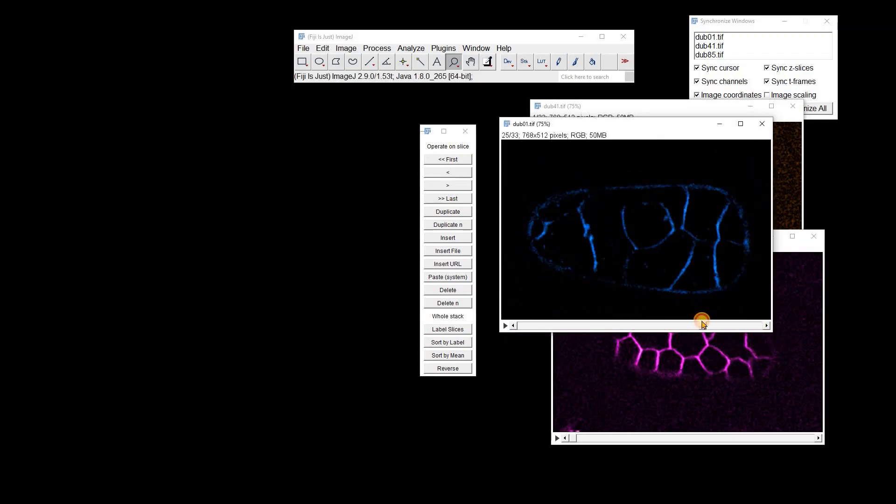
pyautogui.click(444, 212)
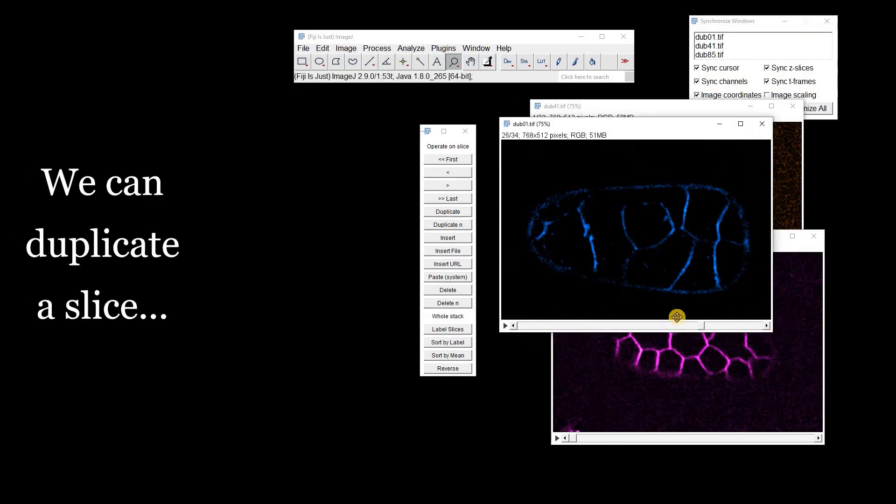
pyautogui.click(513, 325)
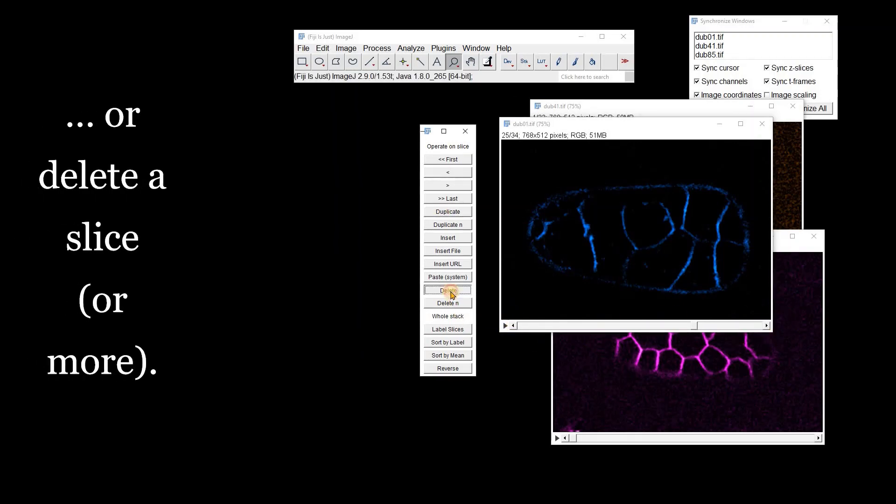
pyautogui.click(766, 326)
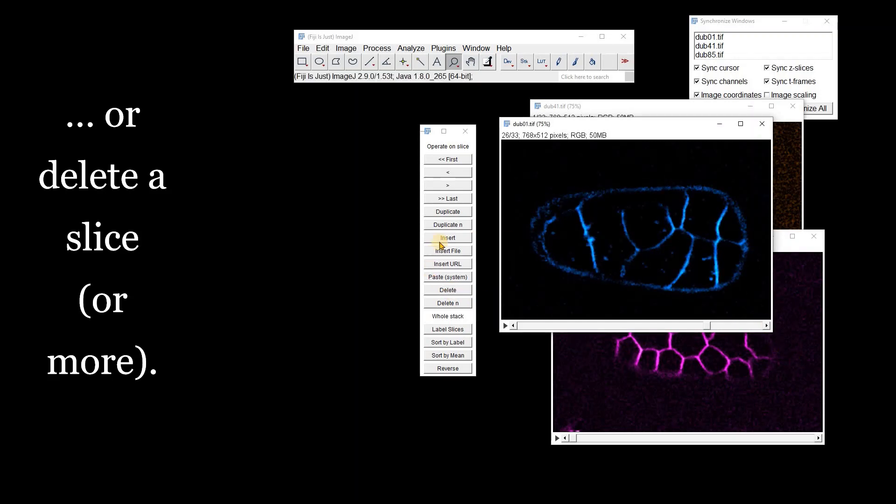
# Step: Label all slices of dub01.tif with the Stack Sorter and bring the stack to slice 13
pyautogui.click(513, 326)
pyautogui.click(513, 325)
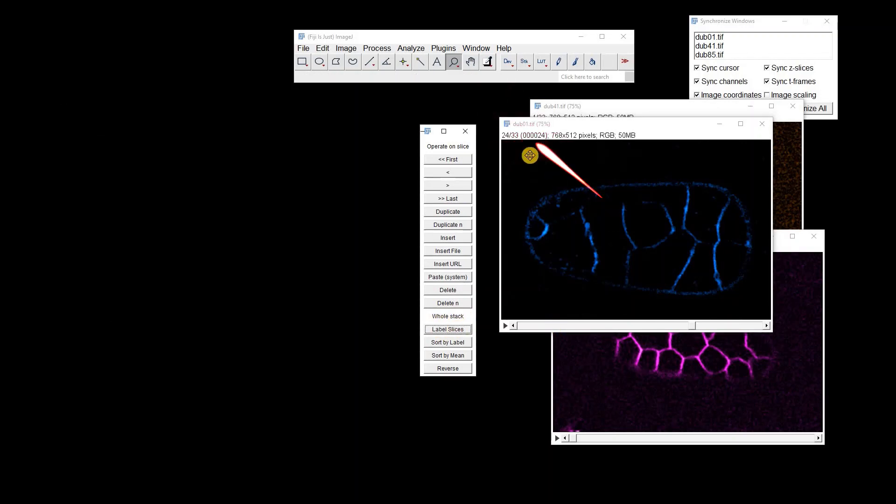
pyautogui.moveTo(694, 330); pyautogui.dragTo(614, 334)
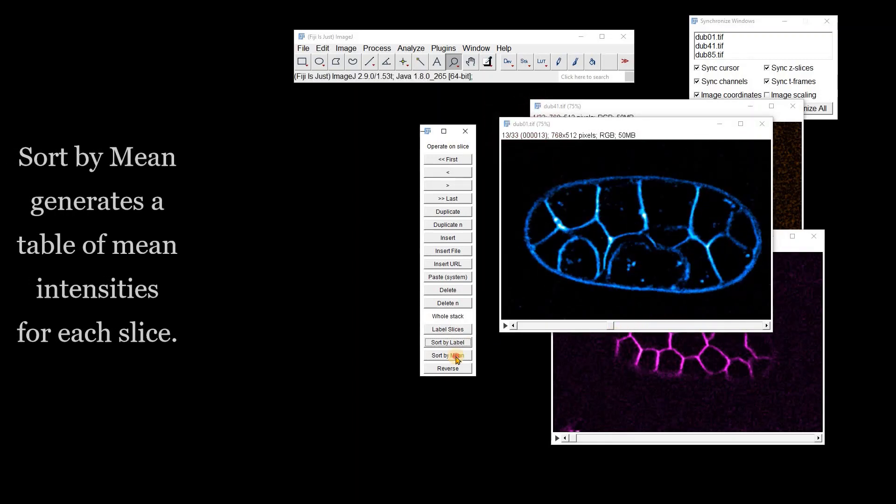
# Step: Sort the dub01.tif slices by mean intensity, dismiss the results table, and reverse the slice order
pyautogui.click(457, 356)
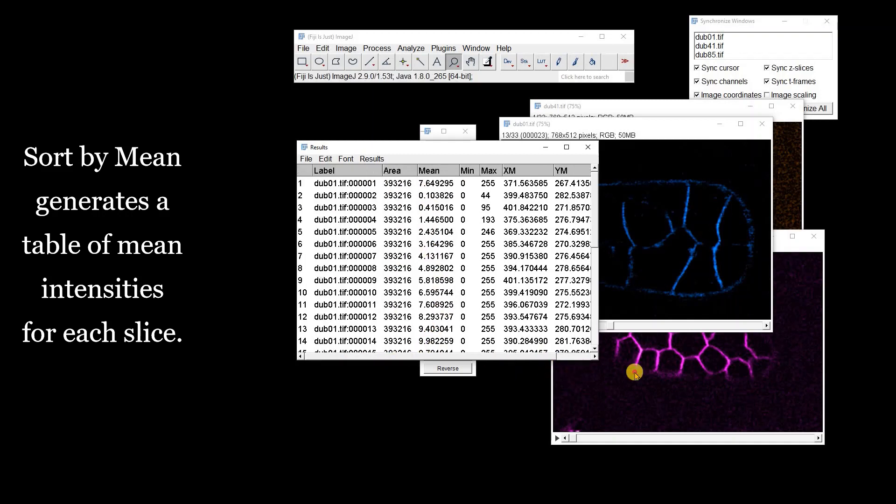
pyautogui.click(591, 149)
pyautogui.click(456, 170)
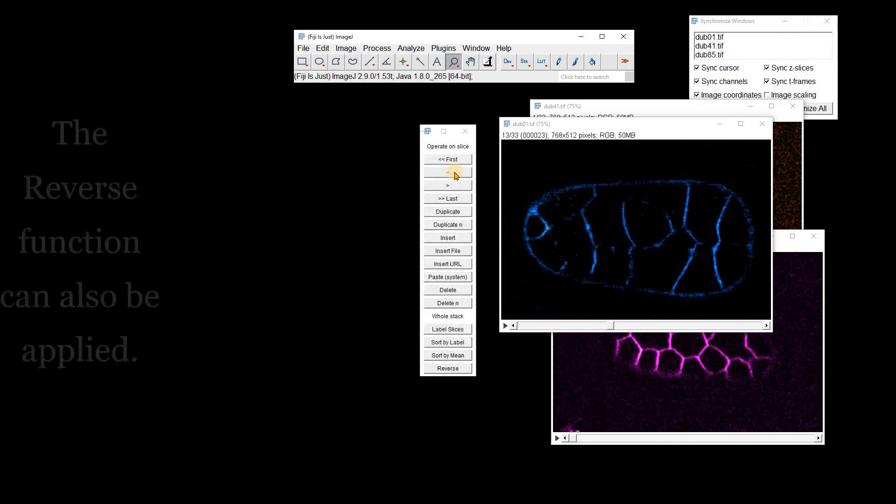
pyautogui.click(448, 368)
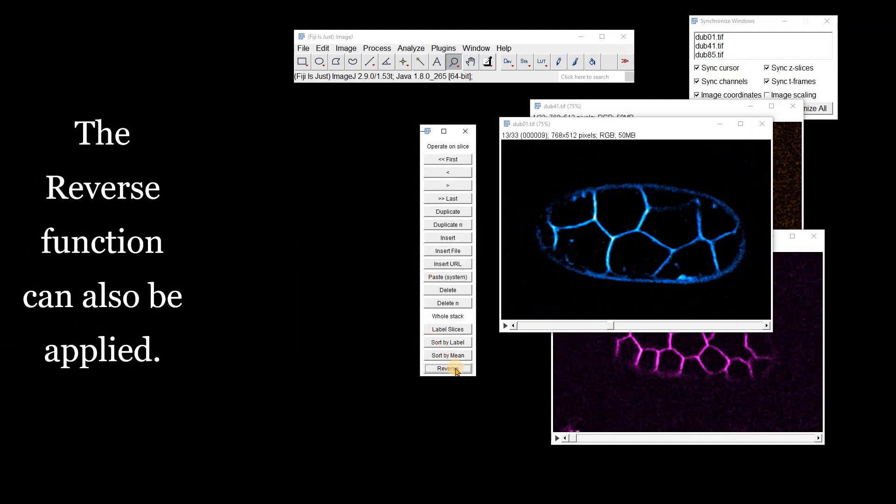
pyautogui.moveTo(611, 325); pyautogui.dragTo(544, 325)
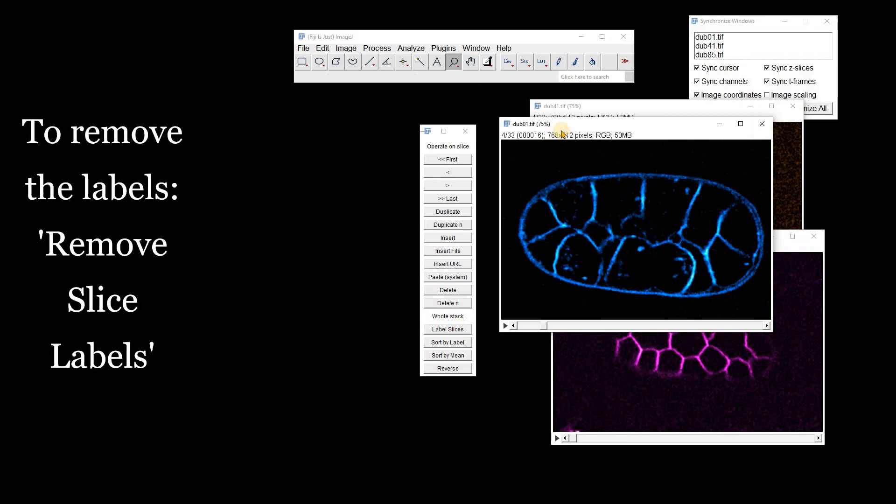
# Step: Remove the slice labels from dub01.tif and close the Stack Sorter
pyautogui.click(347, 49)
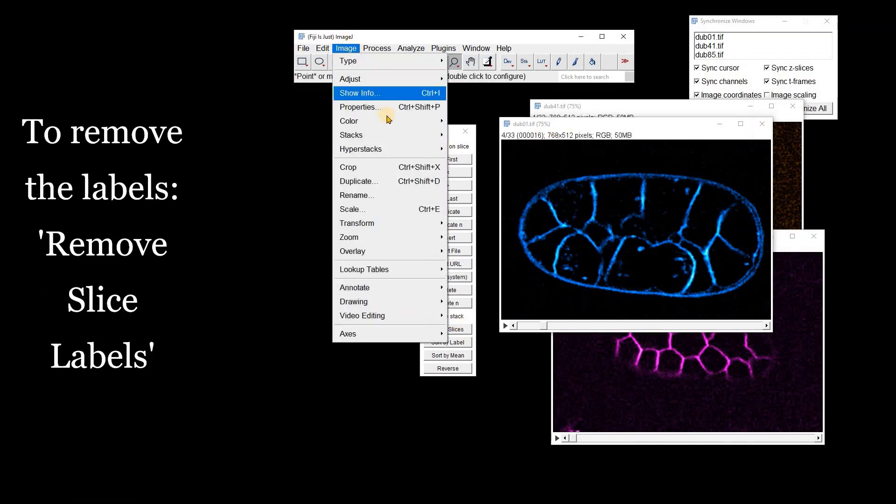
pyautogui.moveTo(390, 135)
pyautogui.moveTo(513, 331)
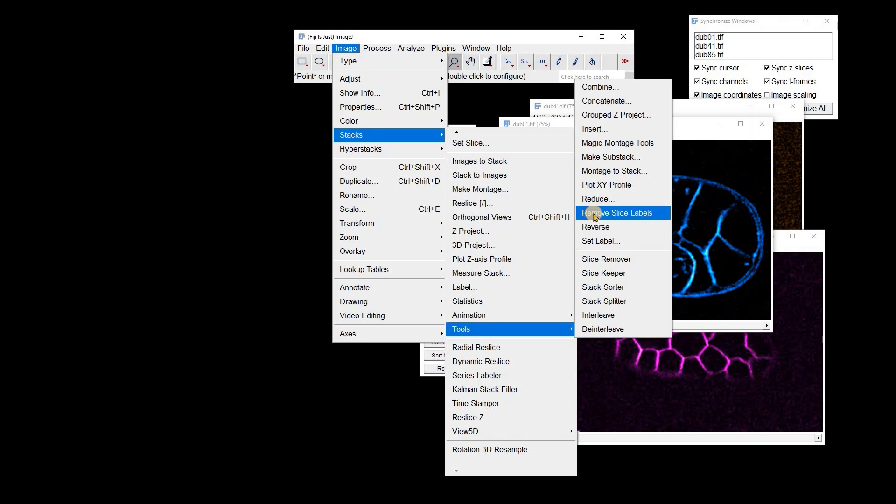
pyautogui.click(595, 215)
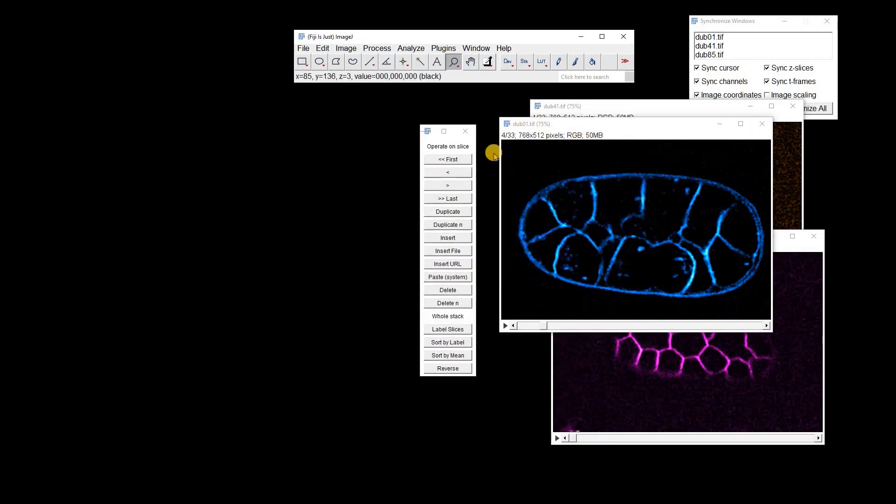
pyautogui.click(469, 133)
# Step: Rearrange the dub01.tif and dub85.tif windows and duplicate the dub85.tif stack, range 1-33, as dub85-1.tif
pyautogui.moveTo(550, 125); pyautogui.dragTo(305, 128)
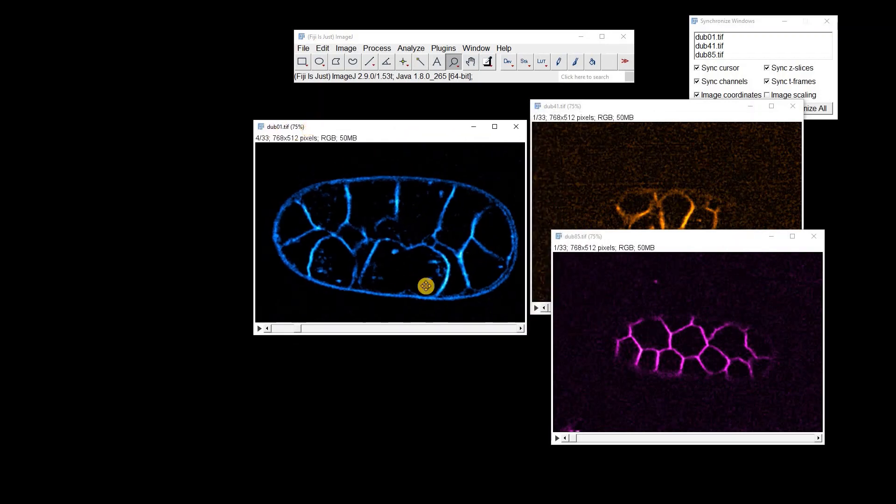
pyautogui.moveTo(601, 246); pyautogui.dragTo(357, 163)
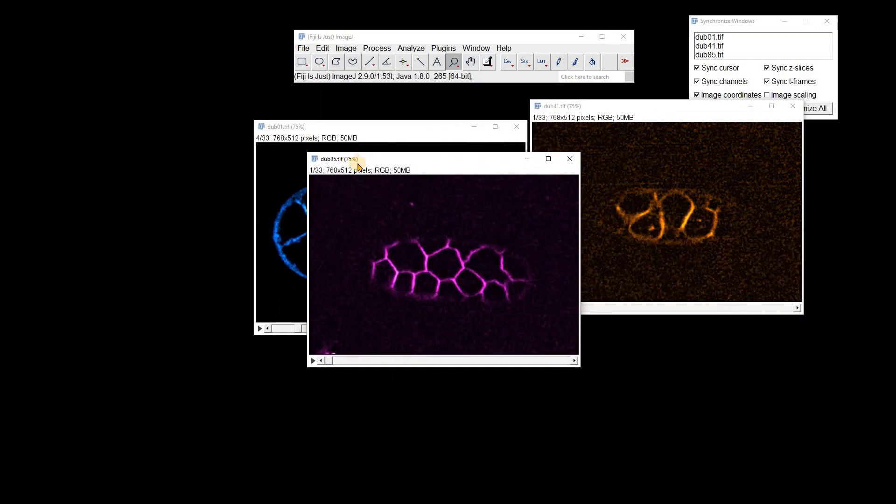
pyautogui.rightClick(387, 231)
pyautogui.click(393, 253)
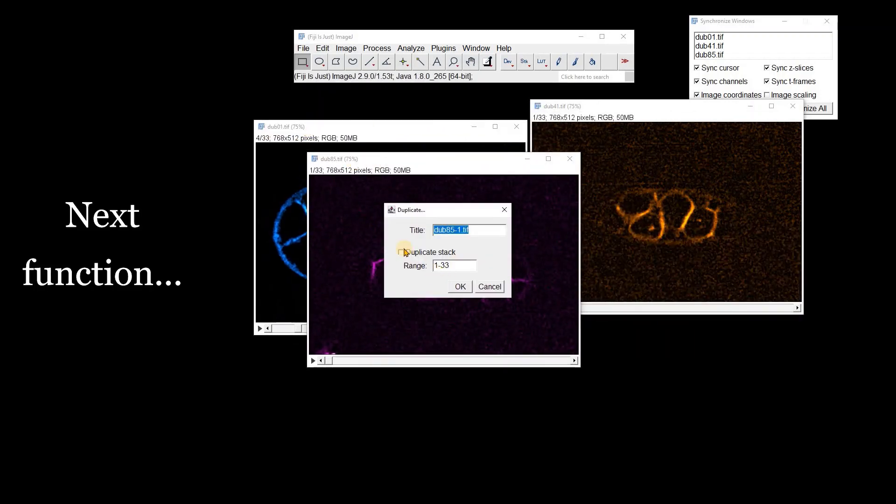
pyautogui.click(459, 287)
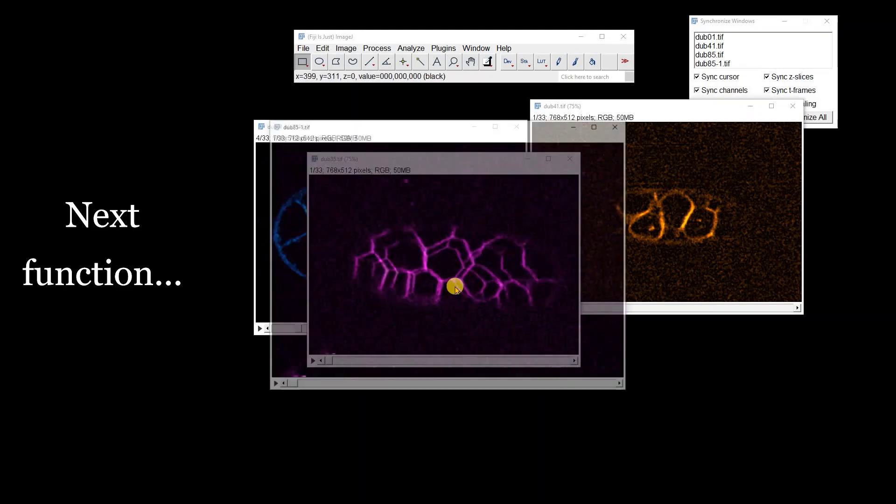
# Step: Make a substack of slices 6-25-2 from dub85-1.tif, deleting those slices from the original stack
pyautogui.click(343, 49)
pyautogui.moveTo(396, 134)
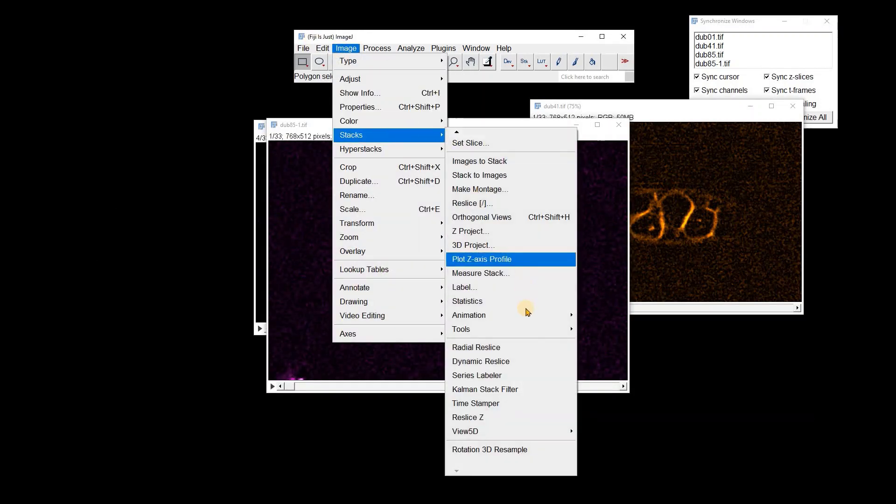
pyautogui.moveTo(529, 329)
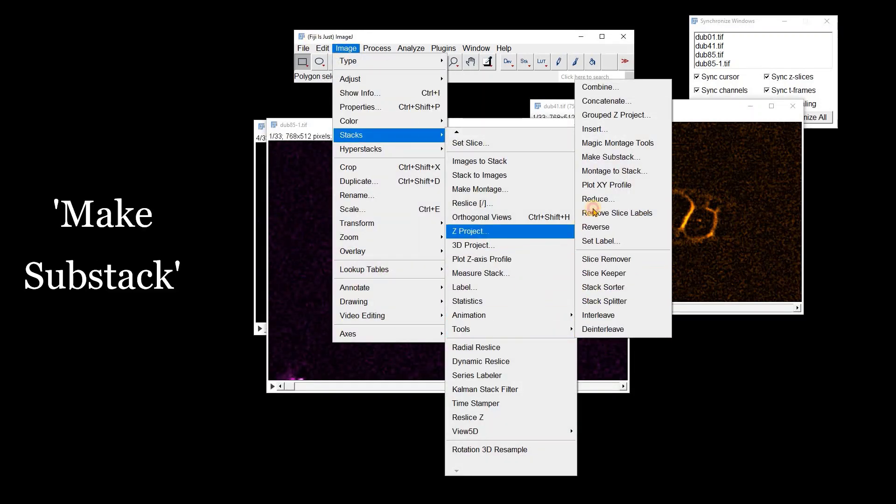
pyautogui.click(612, 159)
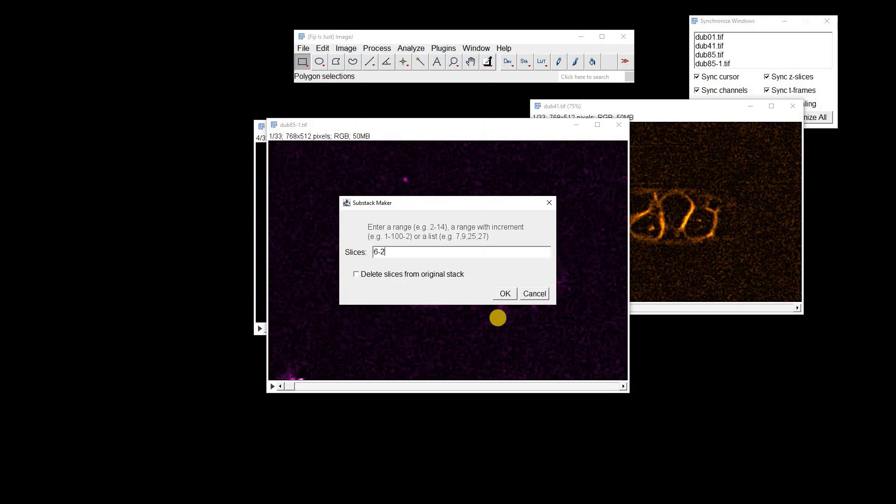
pyautogui.write('-2')
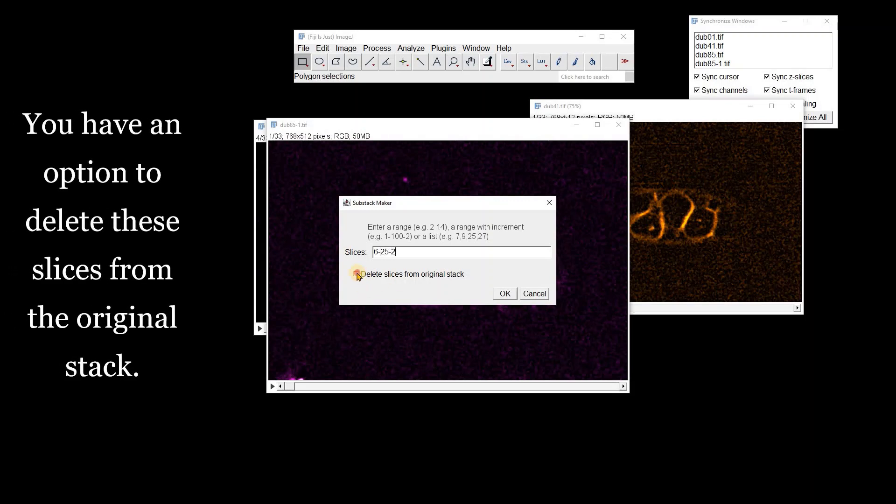
pyautogui.click(505, 293)
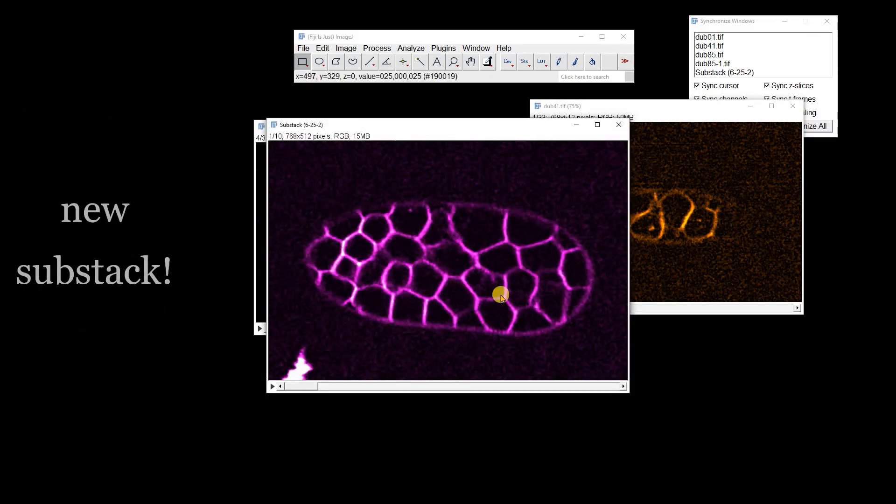
# Step: Browse the slices of the new substack beside the original stack and close the substack
pyautogui.moveTo(402, 132); pyautogui.dragTo(475, 142)
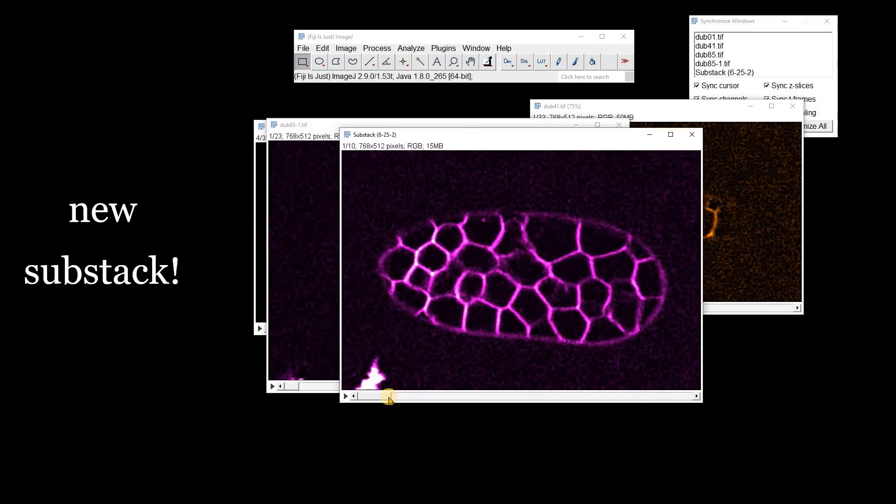
pyautogui.moveTo(389, 399); pyautogui.dragTo(460, 350)
pyautogui.click(692, 135)
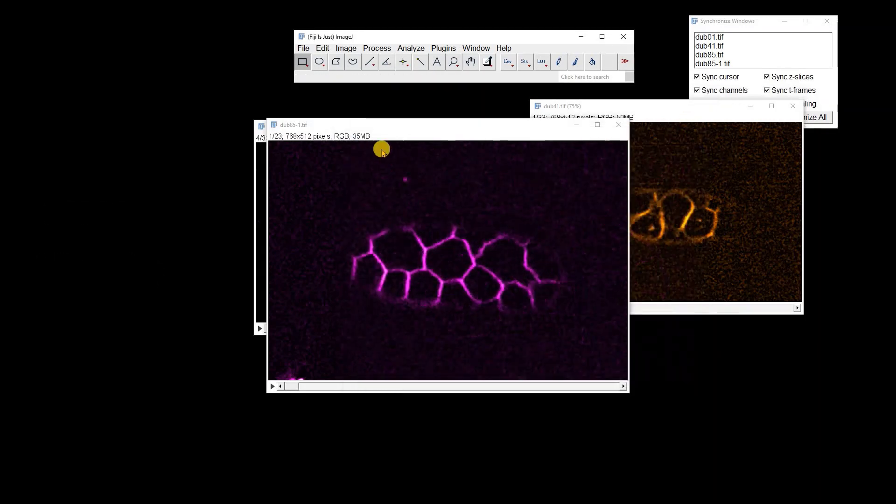
# Step: Reduce the dub85-1.tif stack by a factor of 5 and browse the remaining slices
pyautogui.click(347, 48)
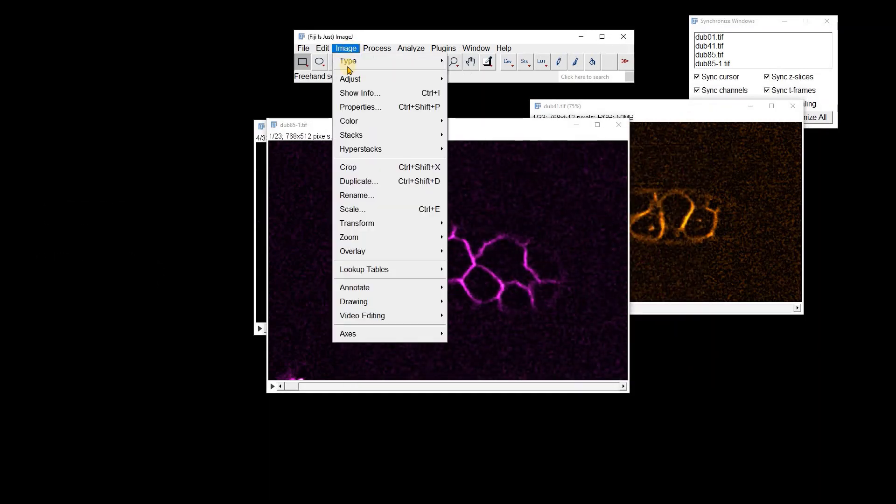
pyautogui.click(376, 138)
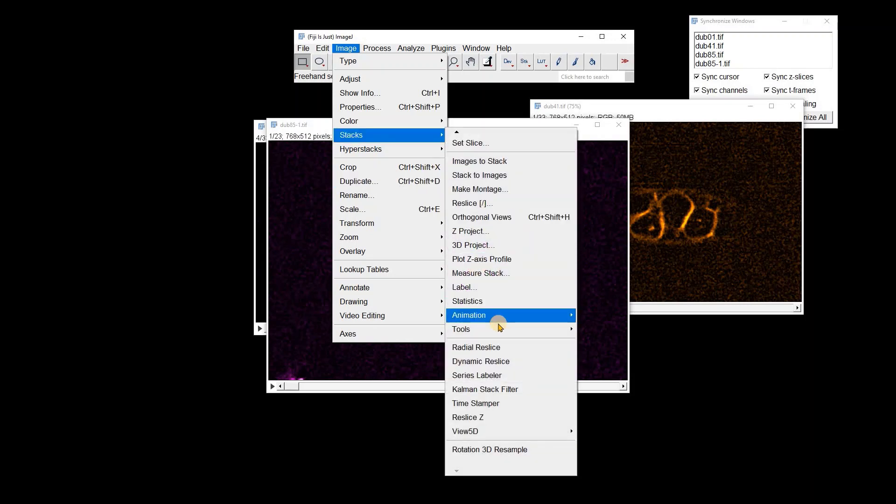
pyautogui.moveTo(499, 326)
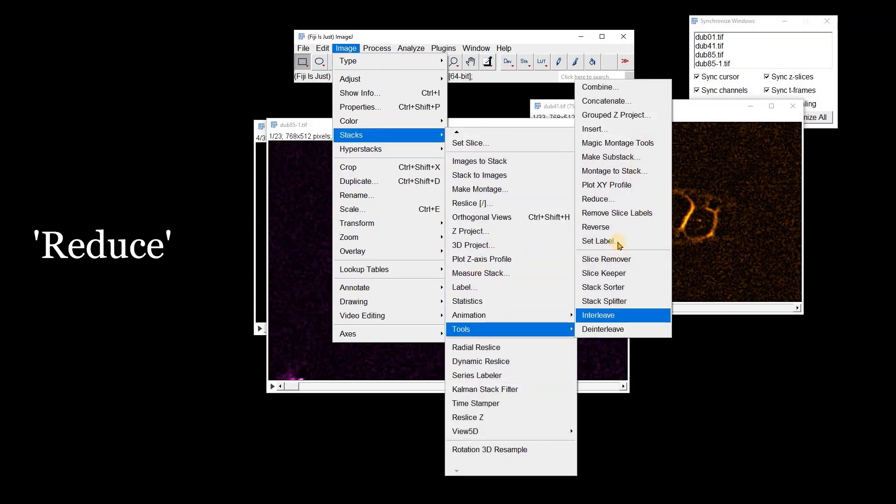
pyautogui.click(616, 201)
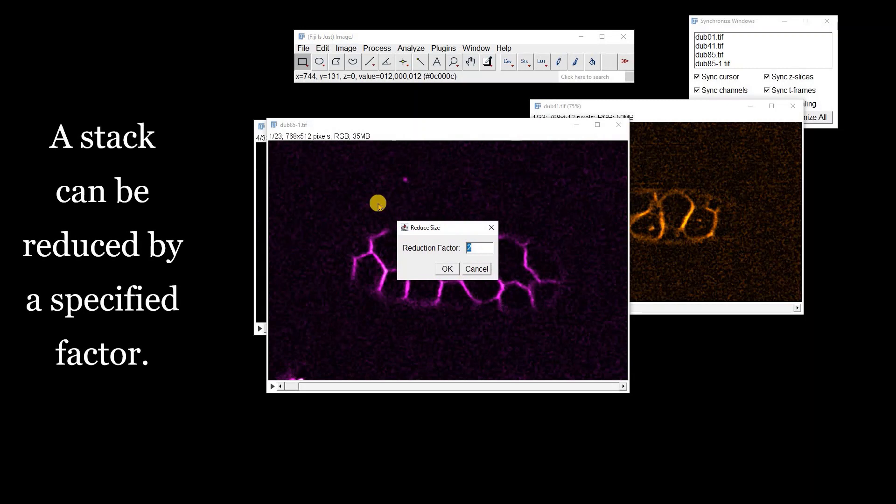
pyautogui.write('5')
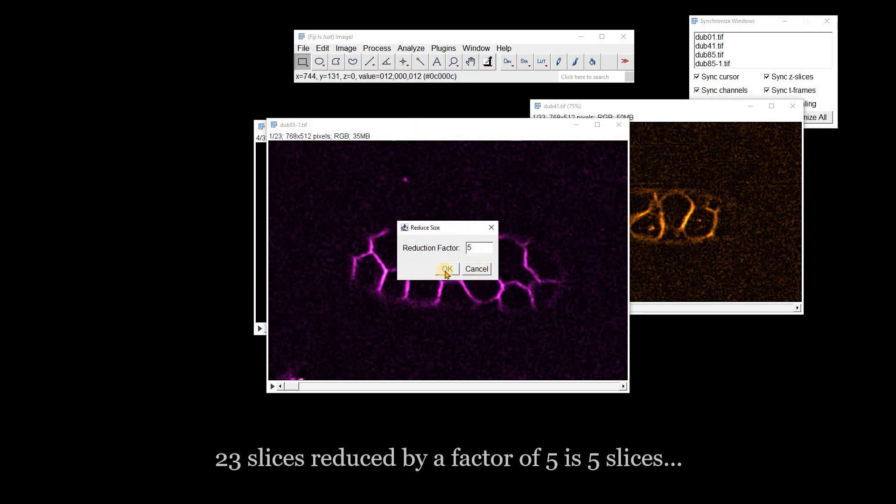
pyautogui.click(447, 268)
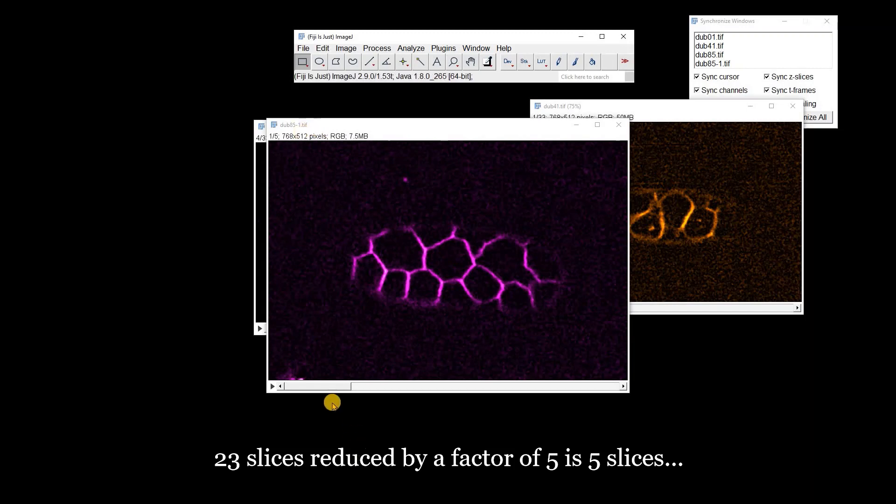
pyautogui.moveTo(363, 396); pyautogui.dragTo(307, 401)
# Step: Load the Magic Montage Tools for displaying the dub85-1.tif slices separately
pyautogui.click(346, 48)
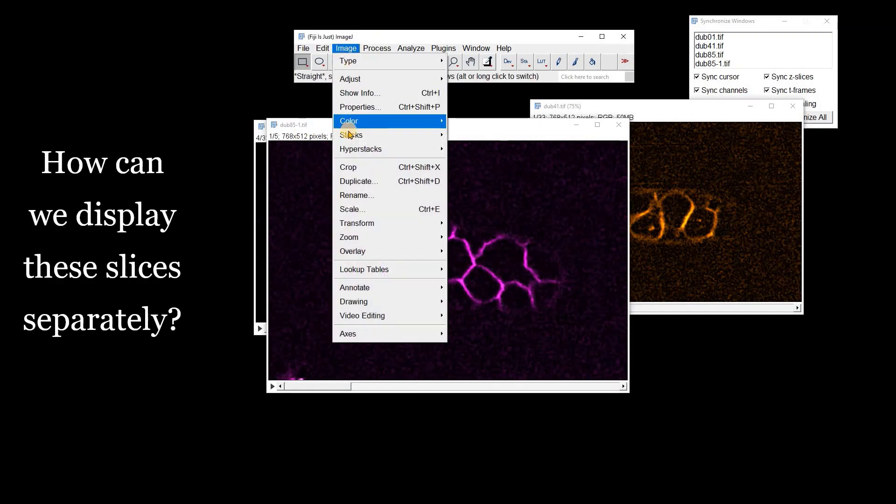
pyautogui.moveTo(351, 134)
pyautogui.moveTo(547, 331)
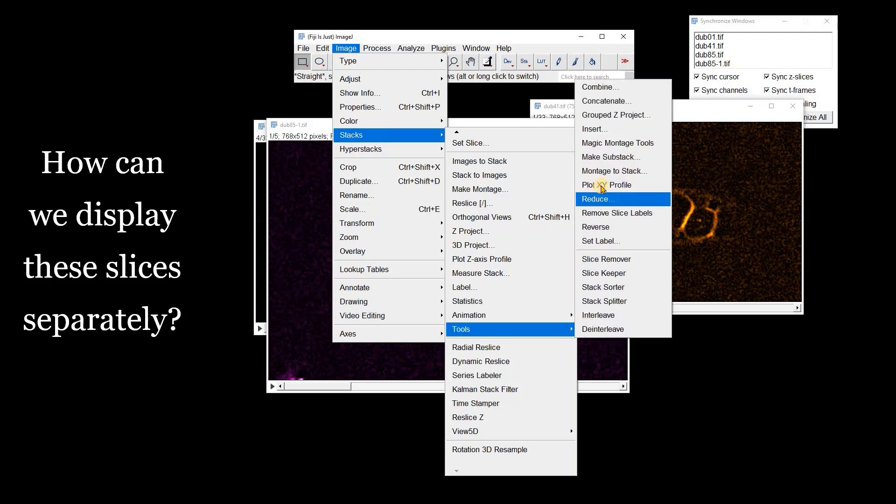
pyautogui.click(589, 143)
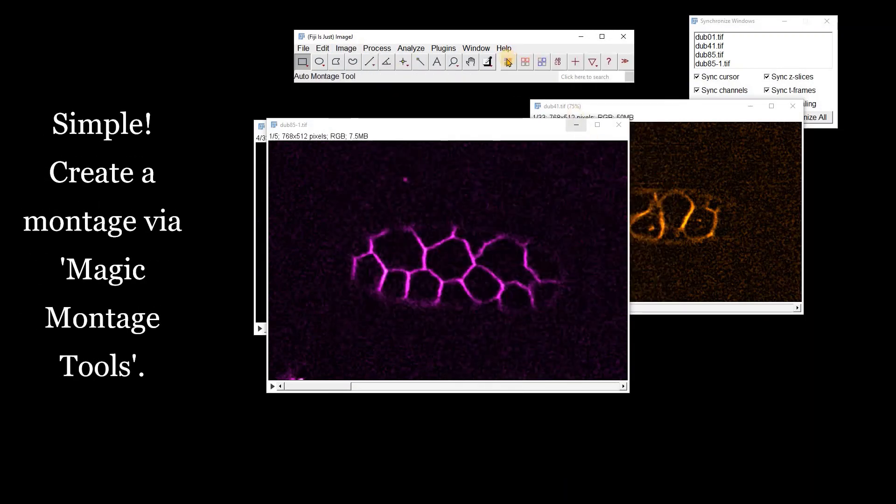